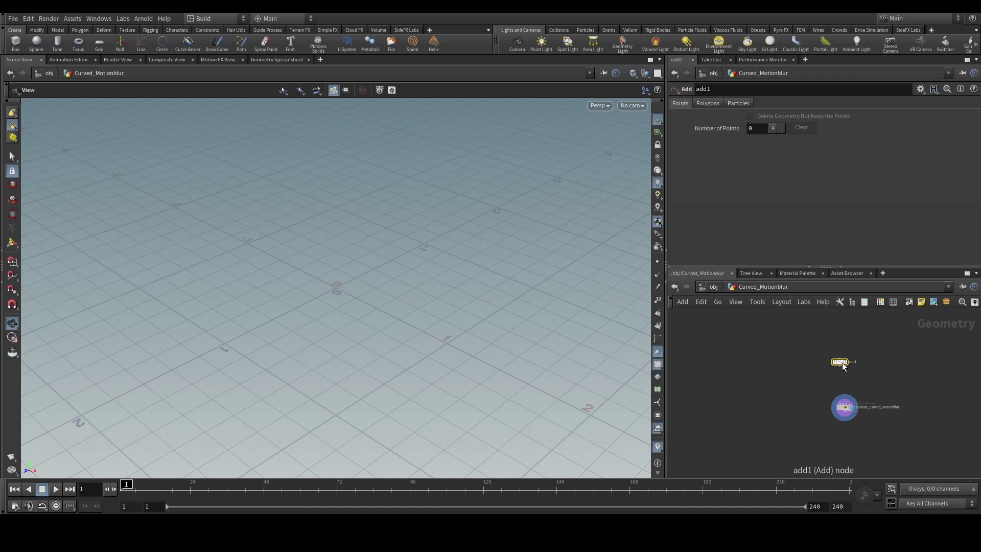
Add a Sphere SOP to the Curved_Motionblur network and delete the add1 node.
{"action": "key", "text": "Tab"}
{"action": "type", "text": "g"}
{"action": "key", "text": "BackSpace"}
{"action": "key", "text": "Return"}
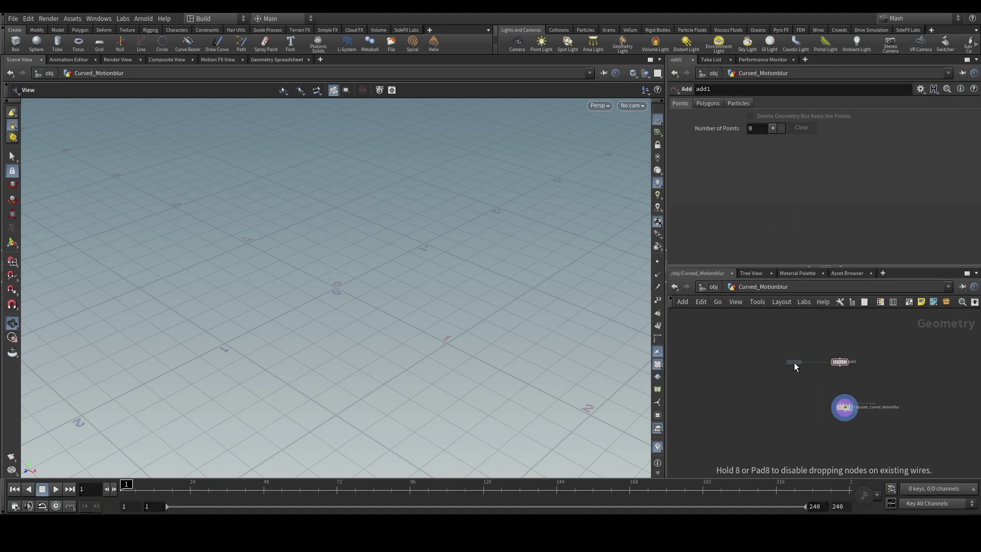
{"action": "left_click", "coordinate": [794, 363]}
{"action": "scroll", "coordinate": [894, 401], "scroll_direction": "up", "scroll_amount": 3}
{"action": "left_click", "coordinate": [787, 335]}
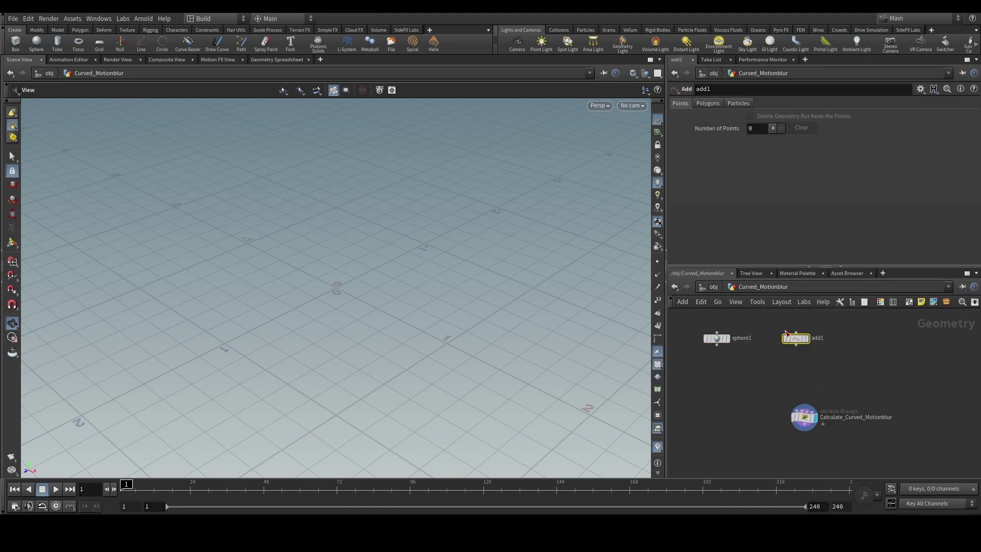
{"action": "key", "text": "Delete"}
Set sphere1's display flag and dolly the viewport out to see the polygon sphere.
{"action": "scroll", "coordinate": [859, 360], "scroll_direction": "down", "scroll_amount": 2}
{"action": "scroll", "coordinate": [836, 363], "scroll_direction": "up", "scroll_amount": 2}
{"action": "left_click", "coordinate": [747, 337]}
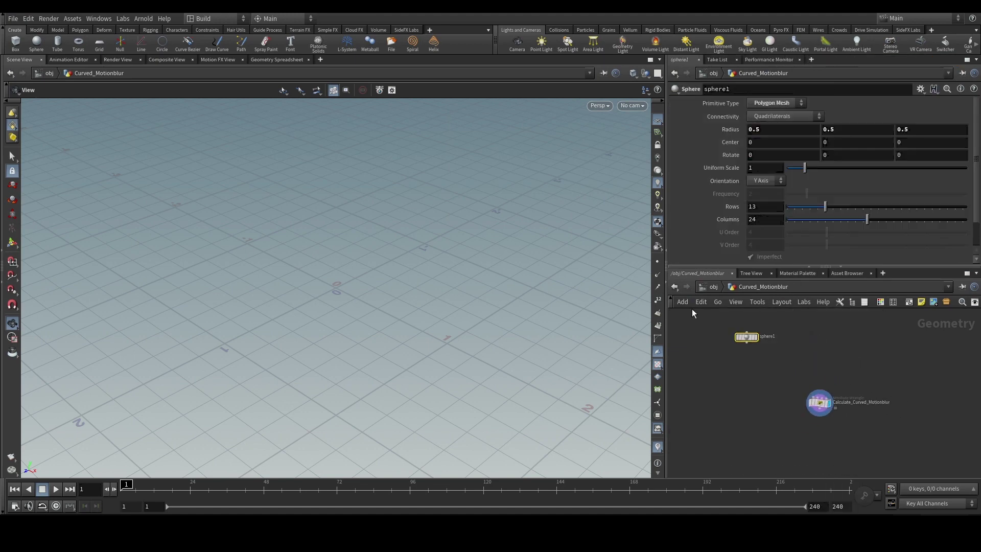
{"action": "scroll", "coordinate": [819, 357], "scroll_direction": "down", "scroll_amount": 2}
{"action": "key", "text": "h"}
{"action": "left_click", "coordinate": [834, 365]}
{"action": "scroll", "coordinate": [256, 266], "scroll_direction": "down", "scroll_amount": 2}
{"action": "left_click_drag", "start_coordinate": [256, 266], "coordinate": [286, 288]}
{"action": "key", "text": "Tab"}
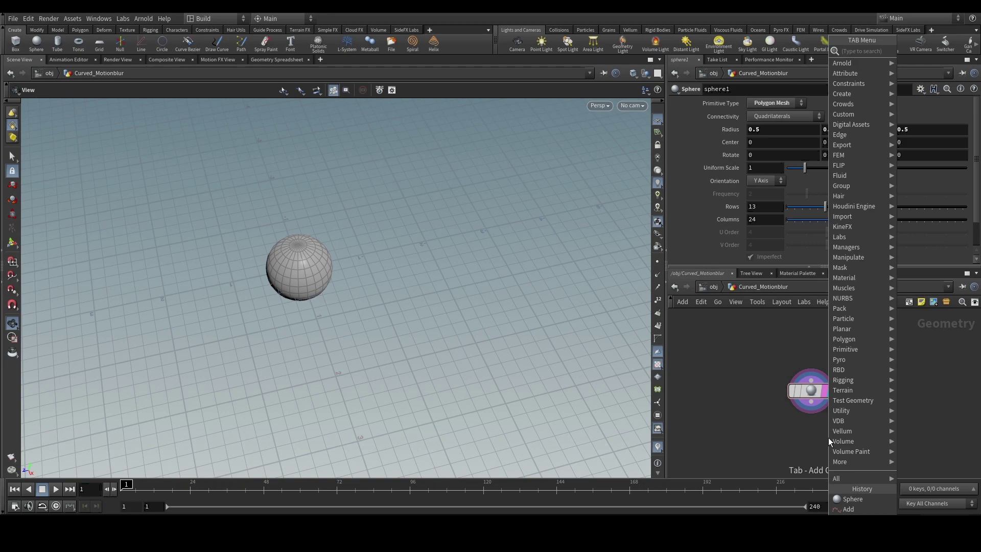
Create a POP Network wired under sphere1 and go inside it.
{"action": "type", "text": "pop"}
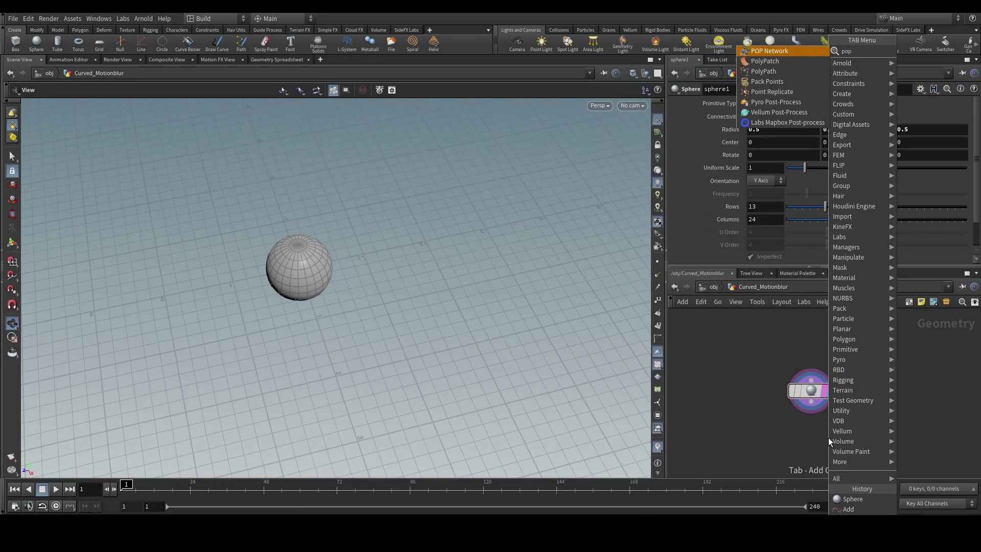
{"action": "key", "text": "Return"}
{"action": "scroll", "coordinate": [829, 427], "scroll_direction": "up", "scroll_amount": 3}
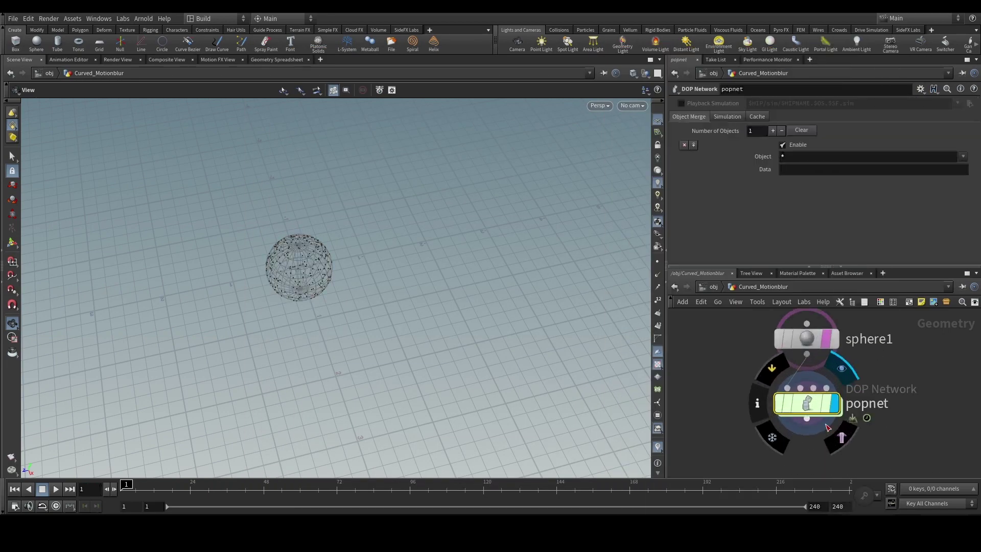
{"action": "double_click", "coordinate": [817, 399]}
Insert a POP Force node, popforce1, between the source and merge nodes.
{"action": "key", "text": "Tab"}
{"action": "type", "text": "pop wrangle"}
{"action": "key", "text": "Return"}
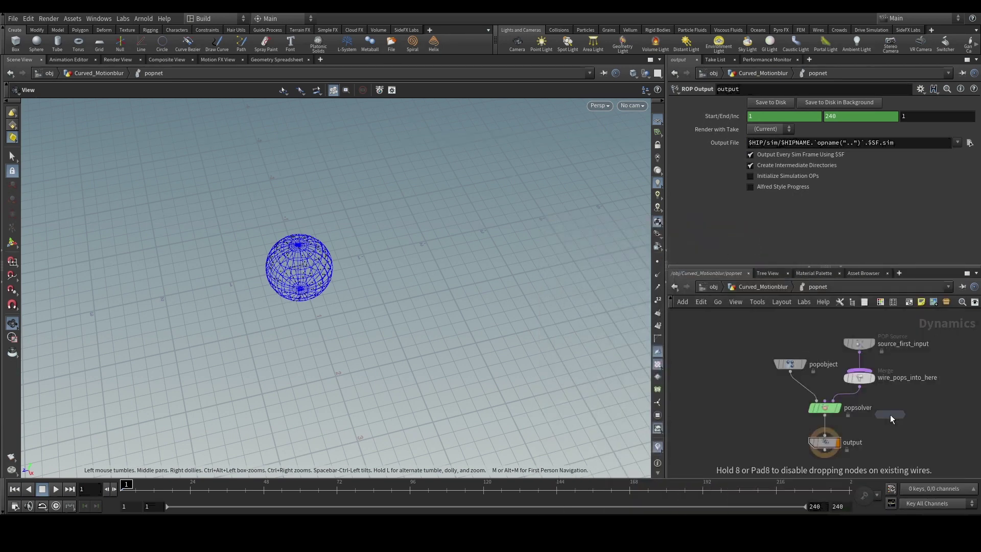
{"action": "scroll", "coordinate": [869, 363], "scroll_direction": "up", "scroll_amount": 3}
{"action": "left_click", "coordinate": [842, 361]}
{"action": "scroll", "coordinate": [790, 350], "scroll_direction": "down", "scroll_amount": 2}
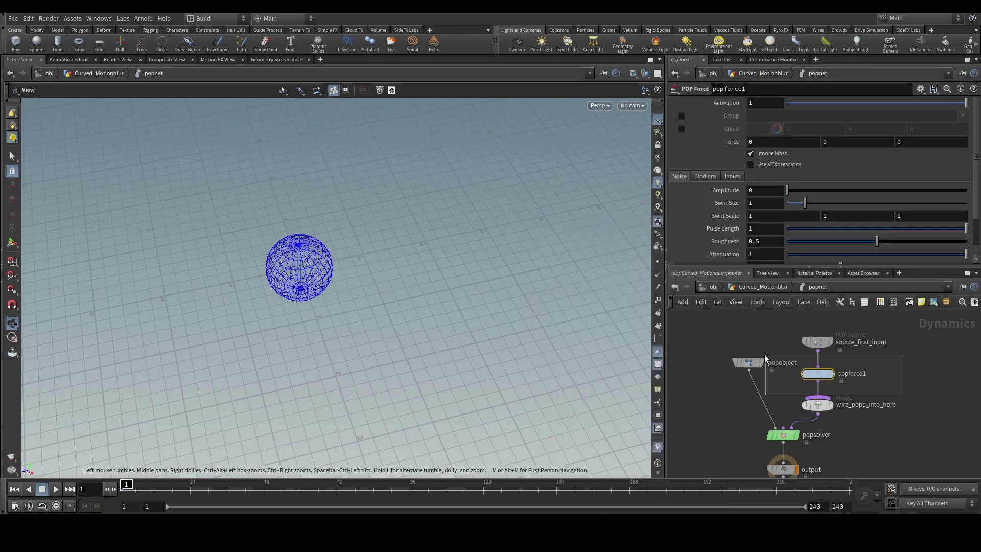
{"action": "left_click", "coordinate": [817, 342], "text": "shift"}
{"action": "left_click", "coordinate": [818, 373]}
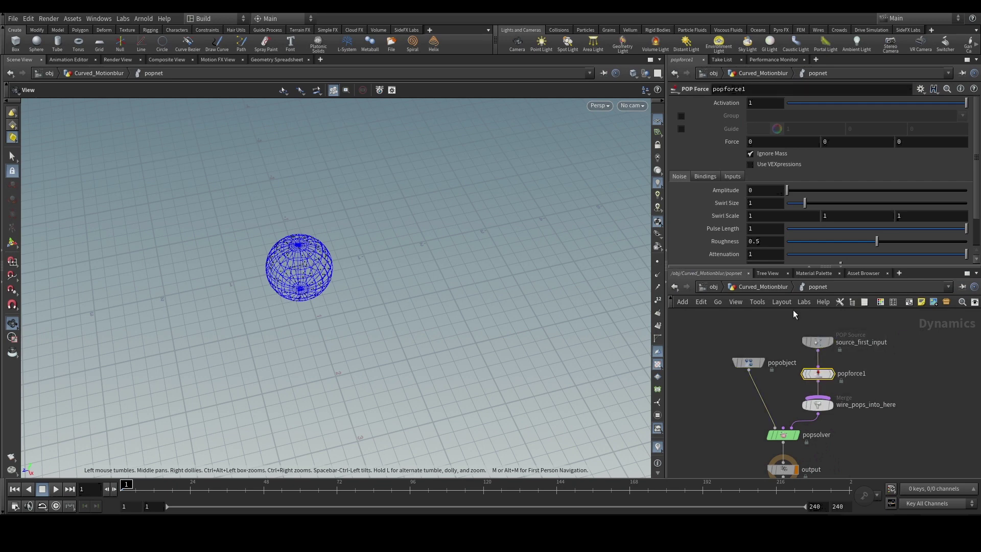
Set popforce1's noise Amplitude to 20 and return to Curved_Motionblur.
{"action": "left_click", "coordinate": [765, 190]}
{"action": "type", "text": "20"}
{"action": "key", "text": "Return"}
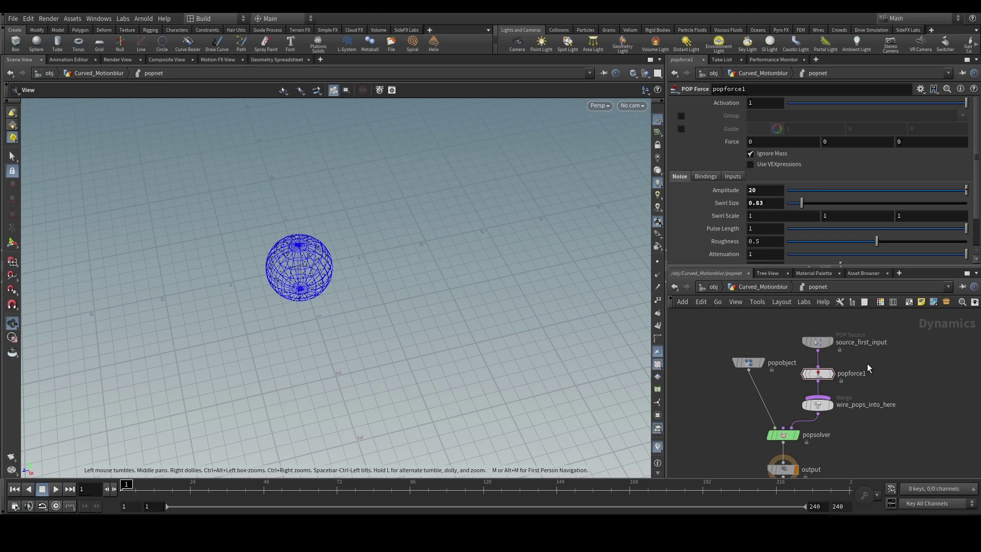
{"action": "left_click", "coordinate": [757, 289]}
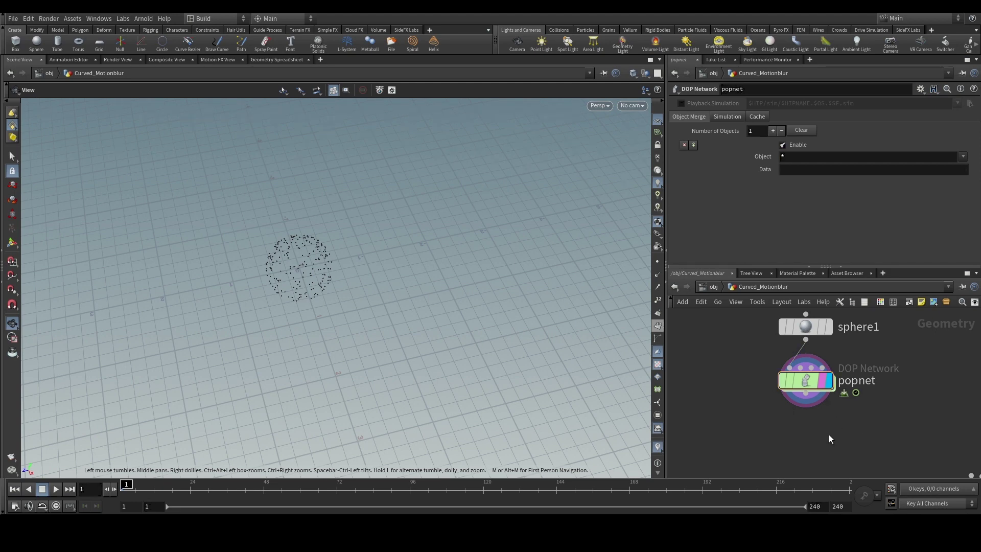
Add a Null below popnet and rename it 'out'.
{"action": "left_click", "coordinate": [806, 394]}
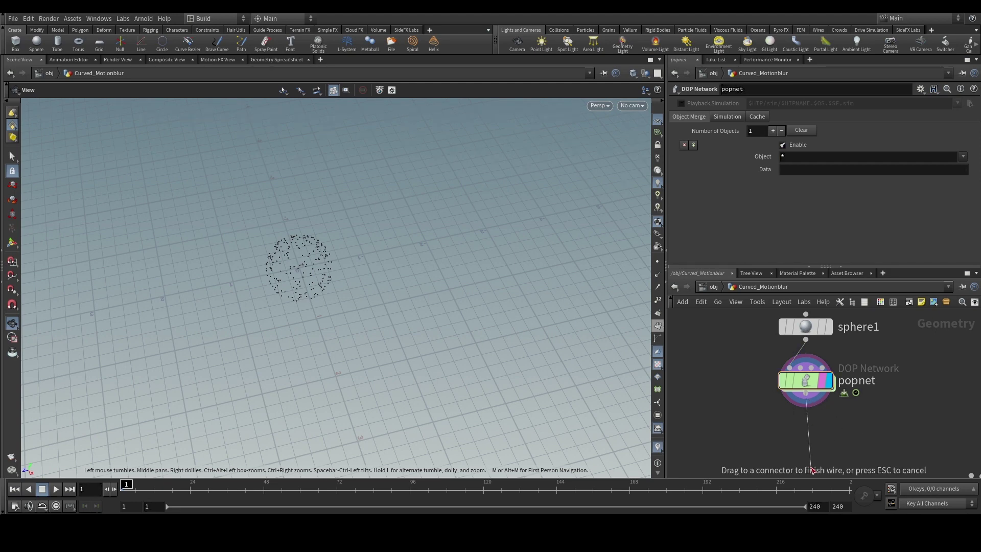
{"action": "left_click", "coordinate": [813, 470]}
{"action": "type", "text": "null"}
{"action": "key", "text": "Return"}
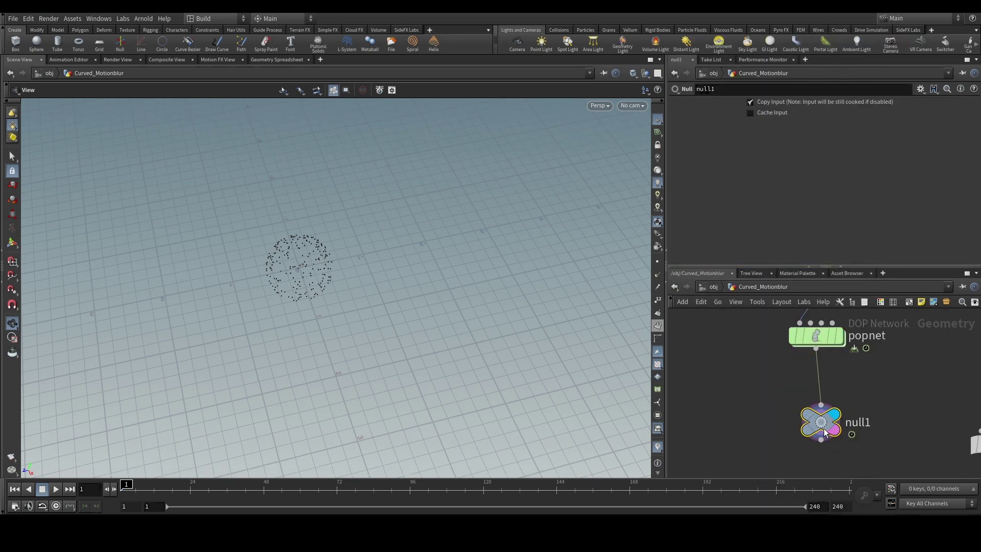
{"action": "double_click", "coordinate": [852, 425]}
{"action": "type", "text": "out"}
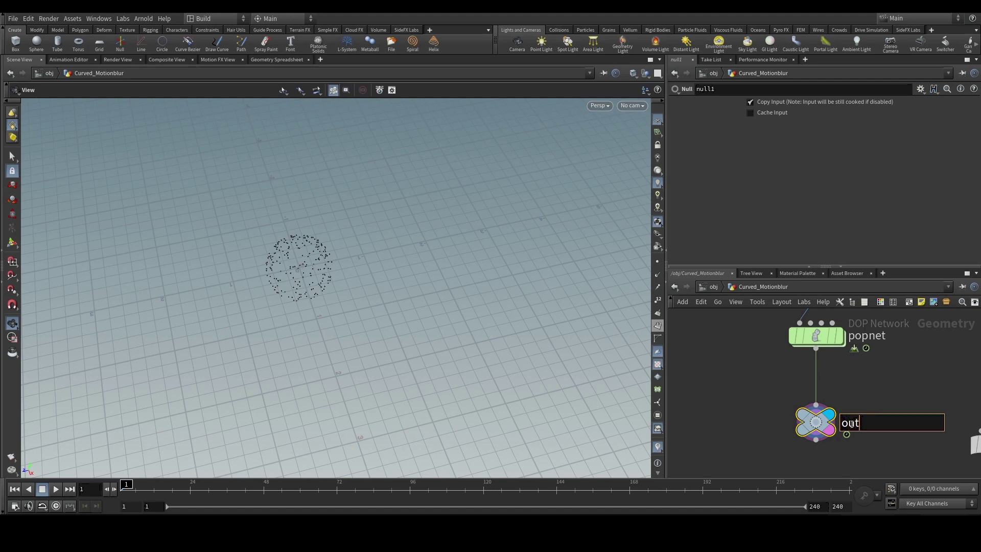
{"action": "key", "text": "Return"}
Select out and play the simulation to frame 73 to watch the particles spread.
{"action": "scroll", "coordinate": [880, 401], "scroll_direction": "down", "scroll_amount": 3}
{"action": "left_click_drag", "start_coordinate": [886, 395], "coordinate": [781, 448]}
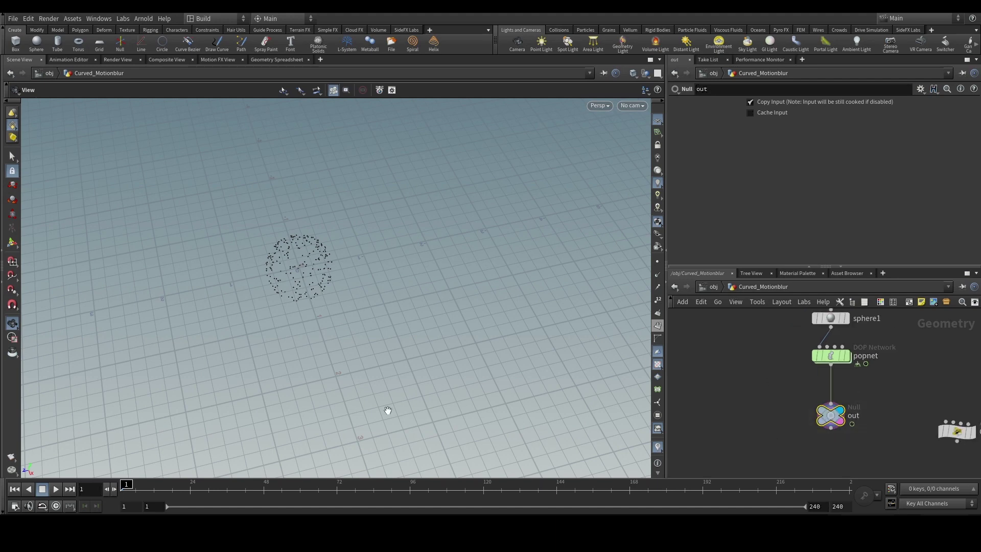
{"action": "left_click", "coordinate": [56, 489]}
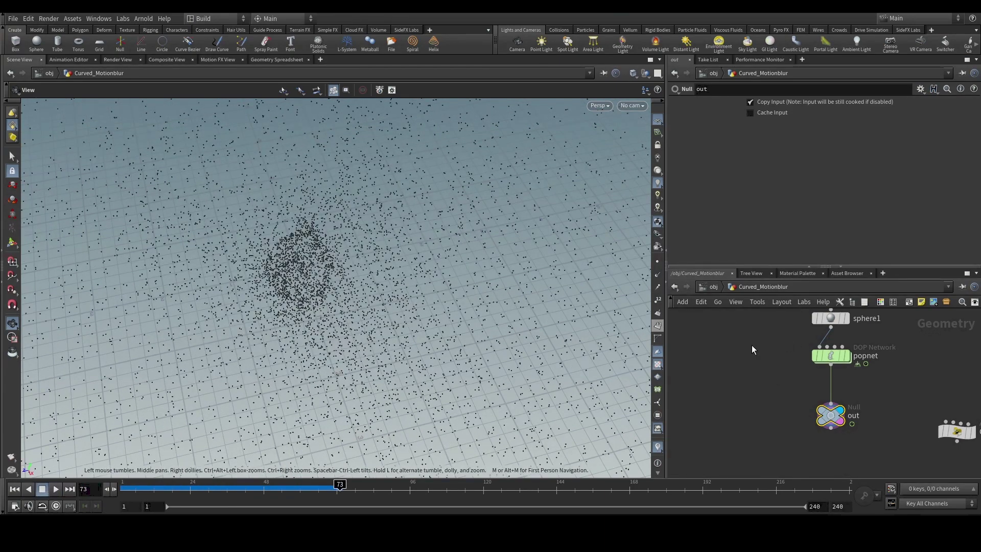
At /obj, set Curved_Motionblur's Render > Sampling Geometry Velocity Blur to Velocity Blur.
{"action": "left_click", "coordinate": [715, 287]}
{"action": "left_click_drag", "start_coordinate": [872, 359], "coordinate": [738, 431]}
{"action": "left_click_drag", "start_coordinate": [882, 367], "coordinate": [768, 422]}
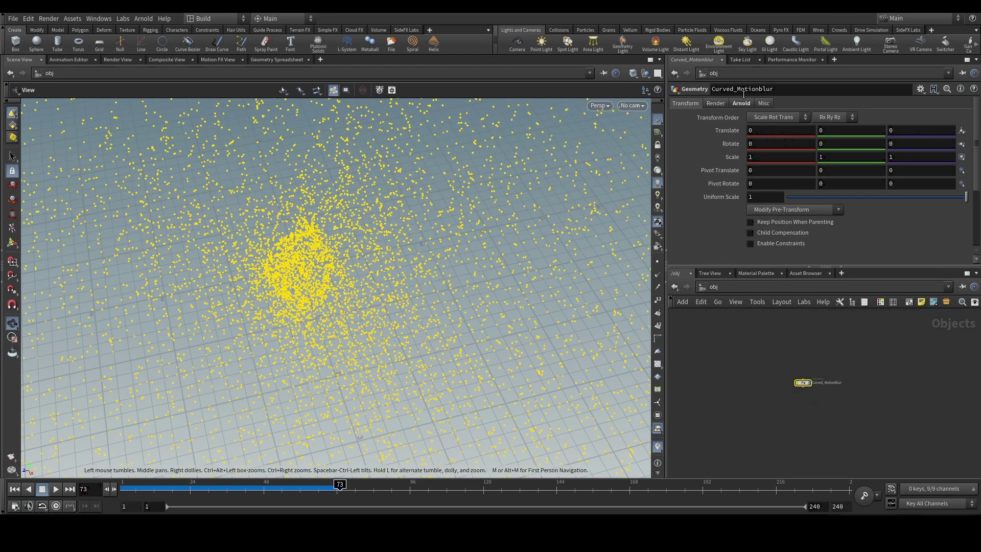
{"action": "left_click", "coordinate": [715, 103]}
{"action": "left_click", "coordinate": [718, 182]}
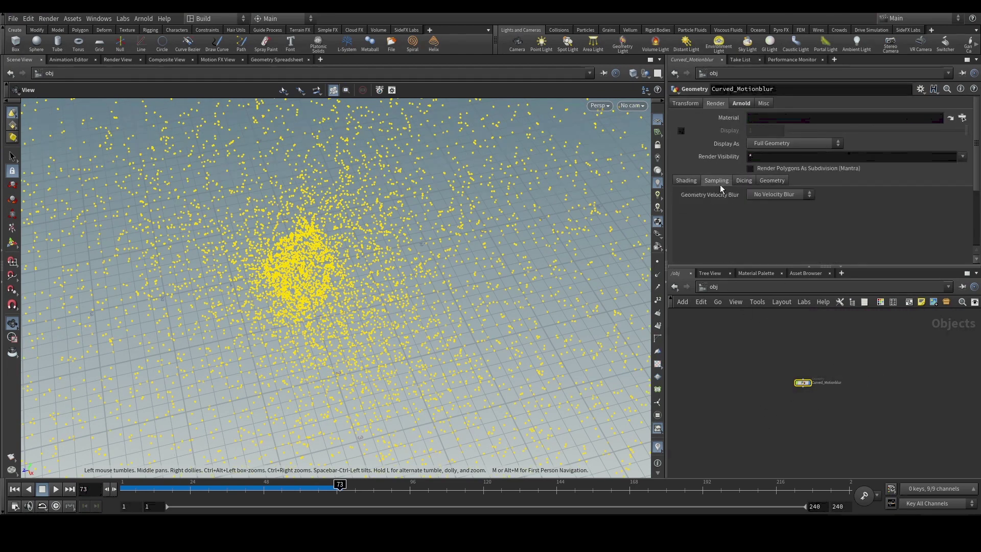
{"action": "left_click", "coordinate": [774, 197]}
{"action": "left_click", "coordinate": [771, 217]}
{"action": "left_click_drag", "start_coordinate": [780, 354], "coordinate": [867, 430]}
Add a Mantra render node, mantra1, in the /out network.
{"action": "left_click", "coordinate": [711, 288]}
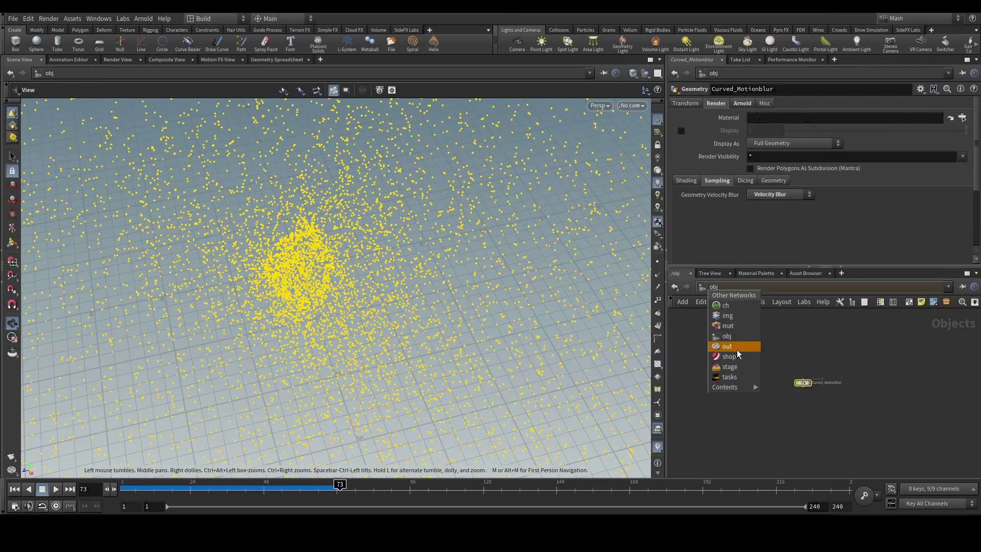
{"action": "left_click", "coordinate": [737, 349]}
{"action": "key", "text": "Tab"}
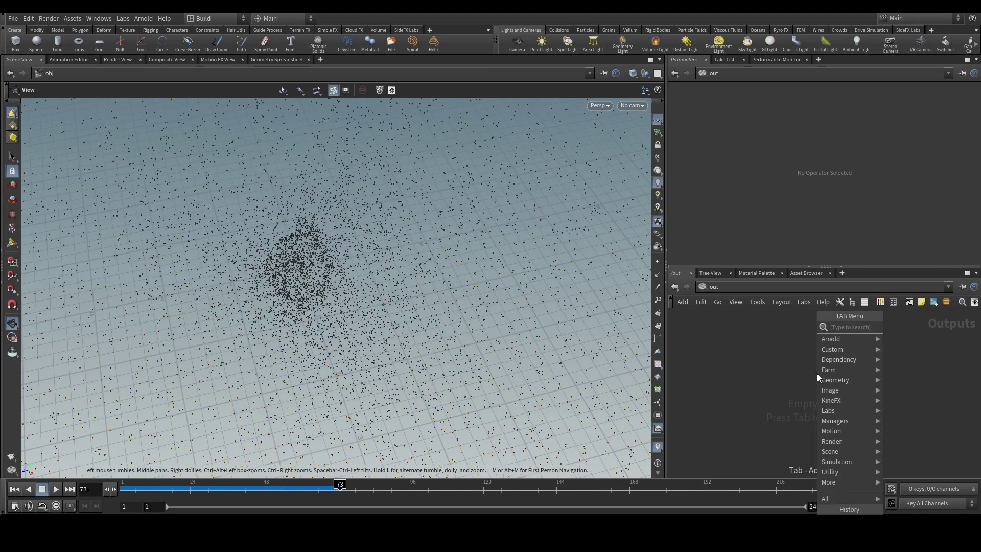
{"action": "type", "text": "arnold"}
{"action": "key", "text": "Return"}
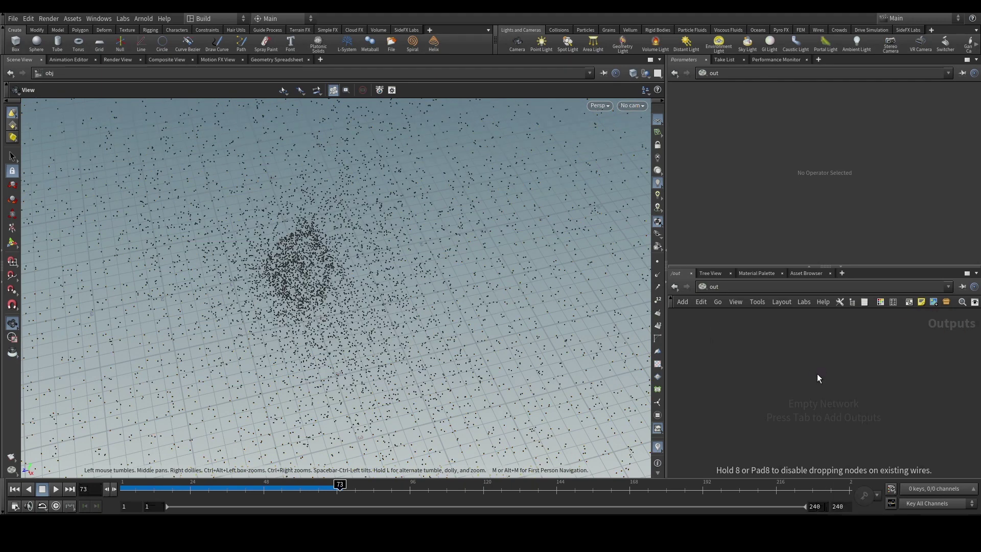
{"action": "left_click", "coordinate": [817, 373]}
Enable Allow Motion Blur on mantra1's Rendering tab and adjust Geo Time Samples.
{"action": "scroll", "coordinate": [718, 222], "scroll_direction": "down", "scroll_amount": 3}
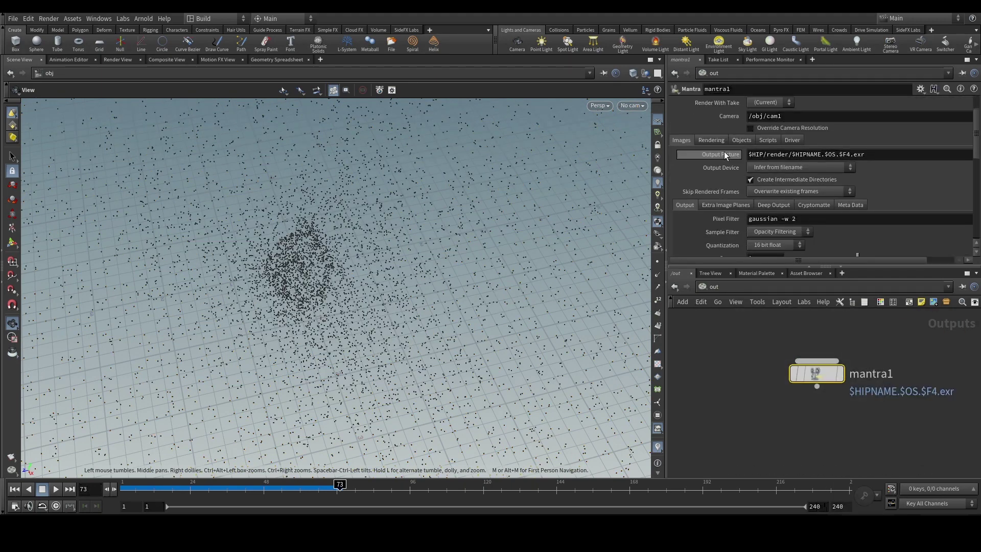
{"action": "left_click", "coordinate": [711, 140]}
{"action": "left_click", "coordinate": [775, 176]}
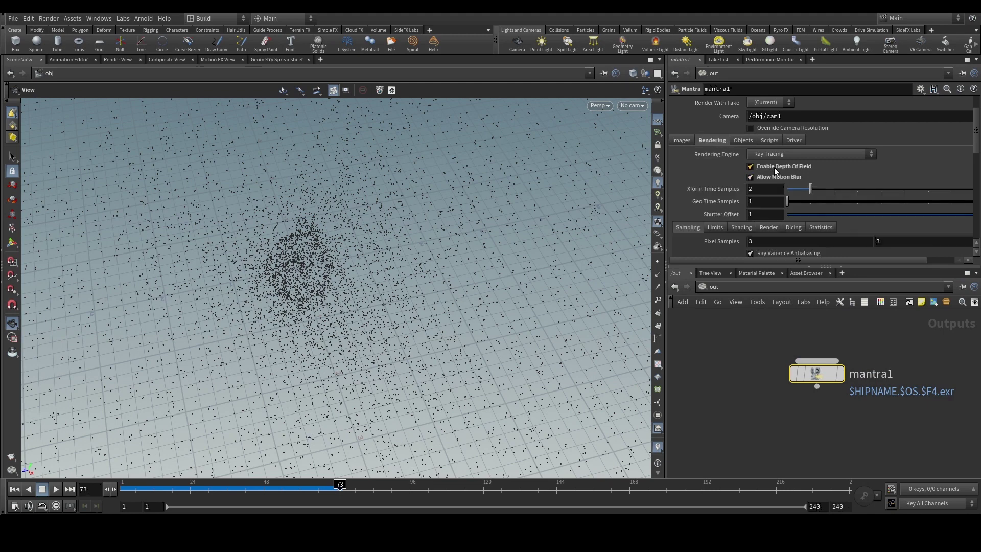
{"action": "left_click_drag", "start_coordinate": [757, 331], "coordinate": [891, 407]}
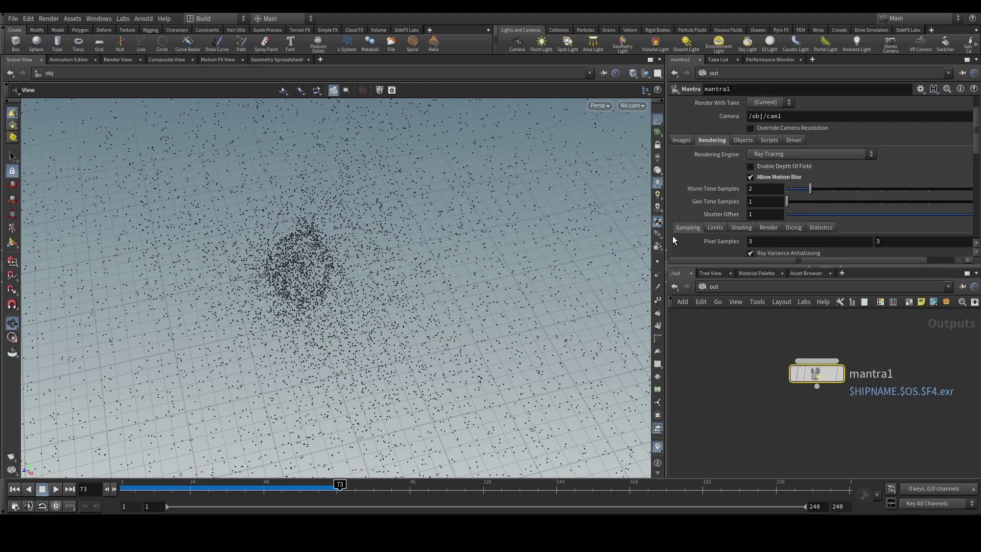
{"action": "left_click", "coordinate": [750, 201]}
{"action": "left_click", "coordinate": [721, 342]}
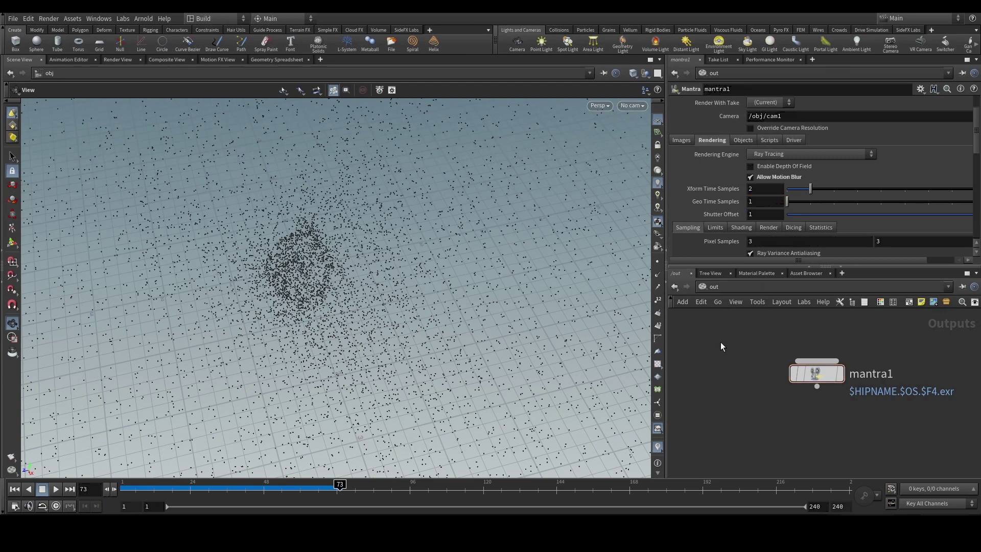
Switch back to the /obj network and clear the node selection.
{"action": "scroll", "coordinate": [755, 375], "scroll_direction": "down", "scroll_amount": 3}
{"action": "left_click", "coordinate": [714, 288]}
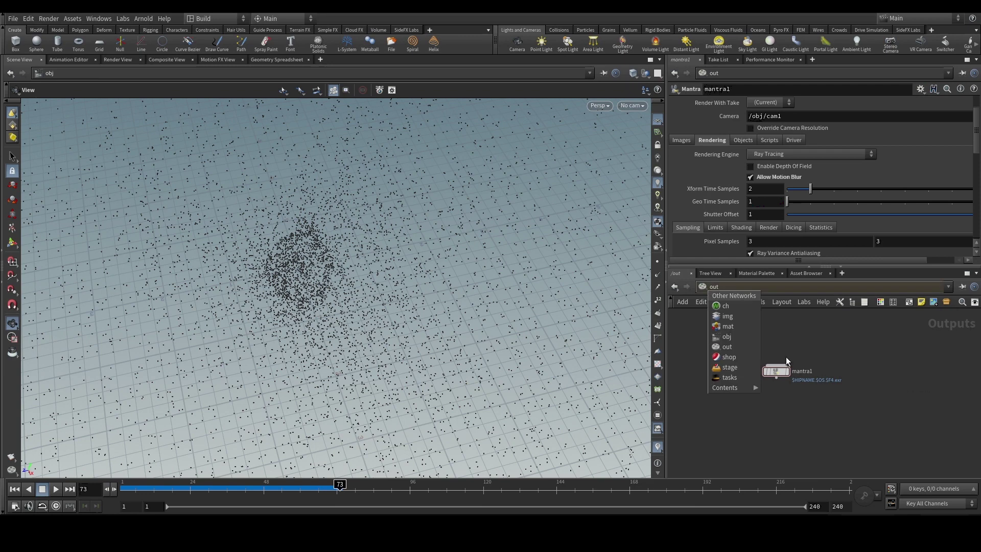
{"action": "left_click", "coordinate": [758, 337]}
{"action": "left_click", "coordinate": [776, 398]}
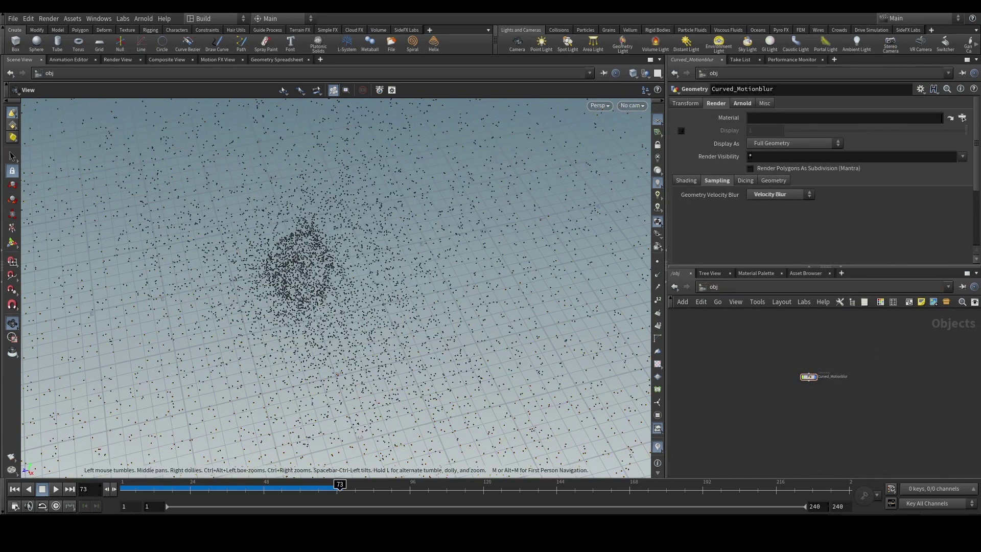
Add a Principled Shader to /mat and rename it 'emit'.
{"action": "left_click", "coordinate": [753, 273]}
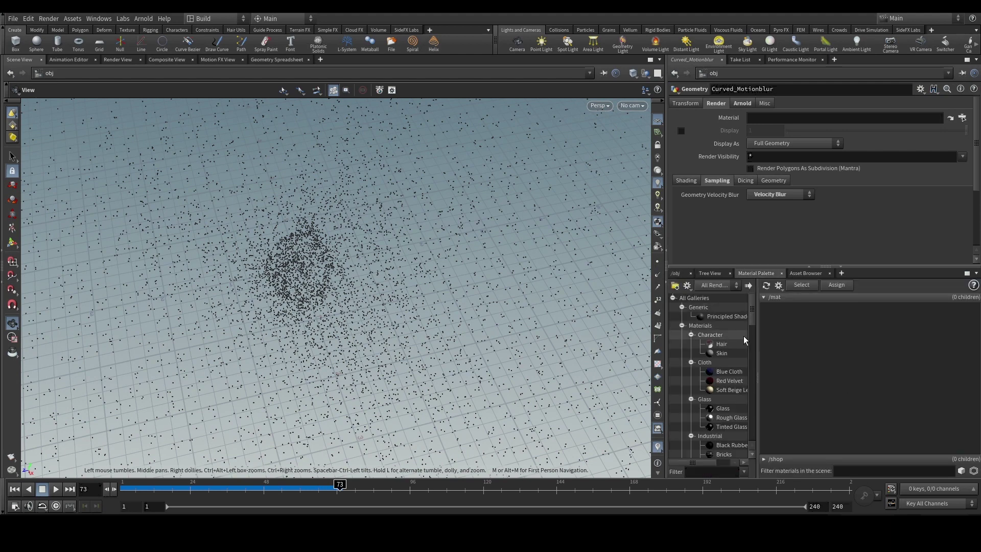
{"action": "left_click_drag", "start_coordinate": [820, 339], "coordinate": [820, 340]}
{"action": "double_click", "coordinate": [787, 335]}
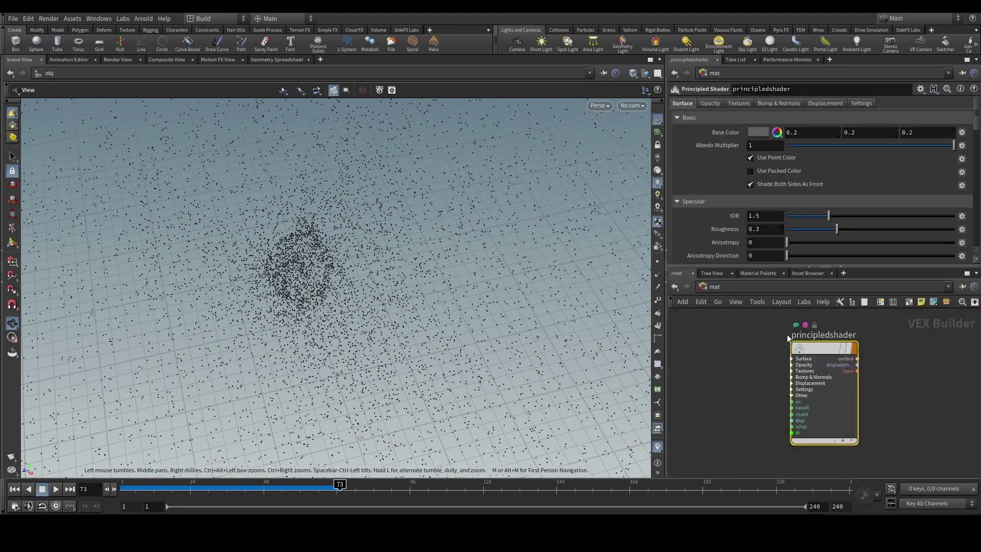
{"action": "double_click", "coordinate": [825, 324]}
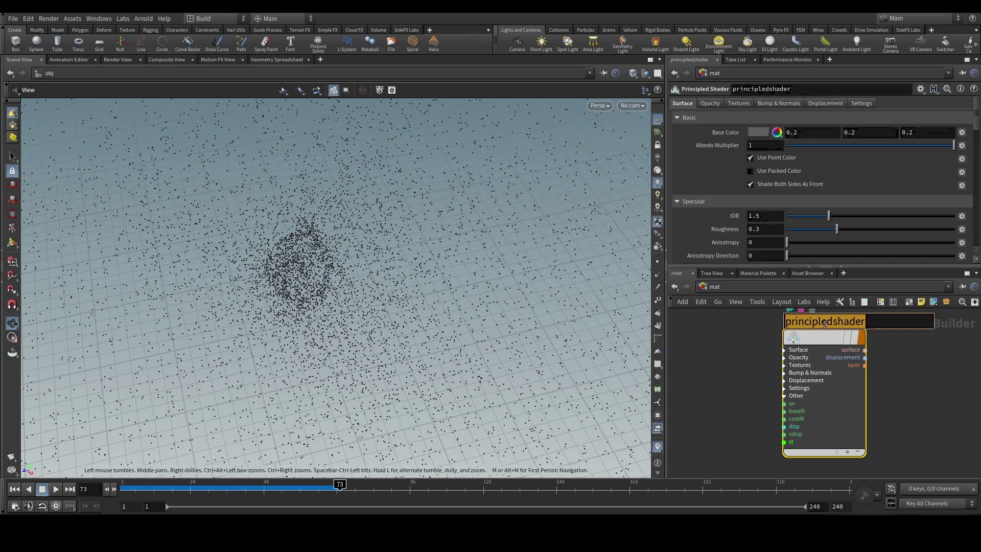
{"action": "type", "text": "emit"}
{"action": "key", "text": "Return"}
Set emit's base colour and Emission Color to orange (1, 0.5, 0).
{"action": "scroll", "coordinate": [810, 380], "scroll_direction": "down", "scroll_amount": 3}
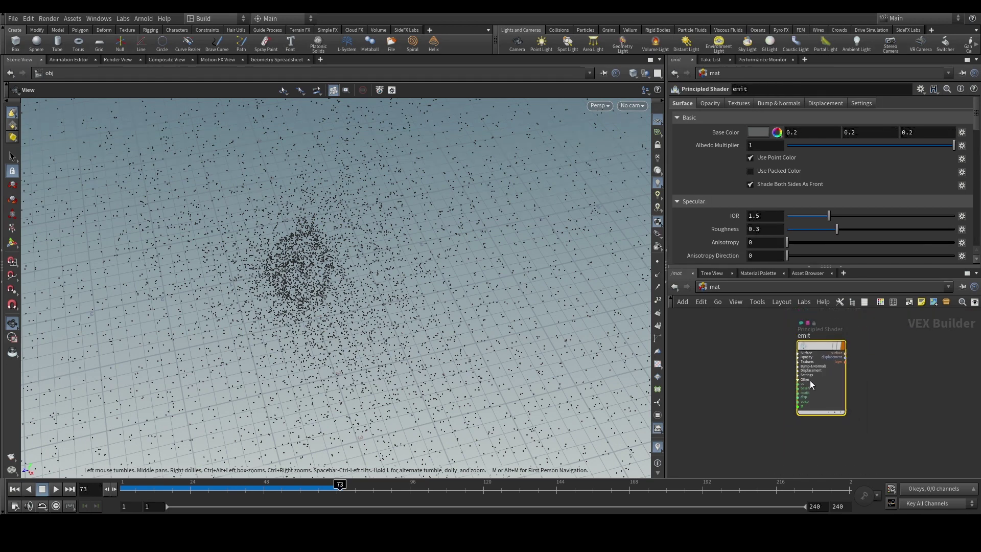
{"action": "left_click", "coordinate": [759, 132]}
{"action": "left_click", "coordinate": [740, 64]}
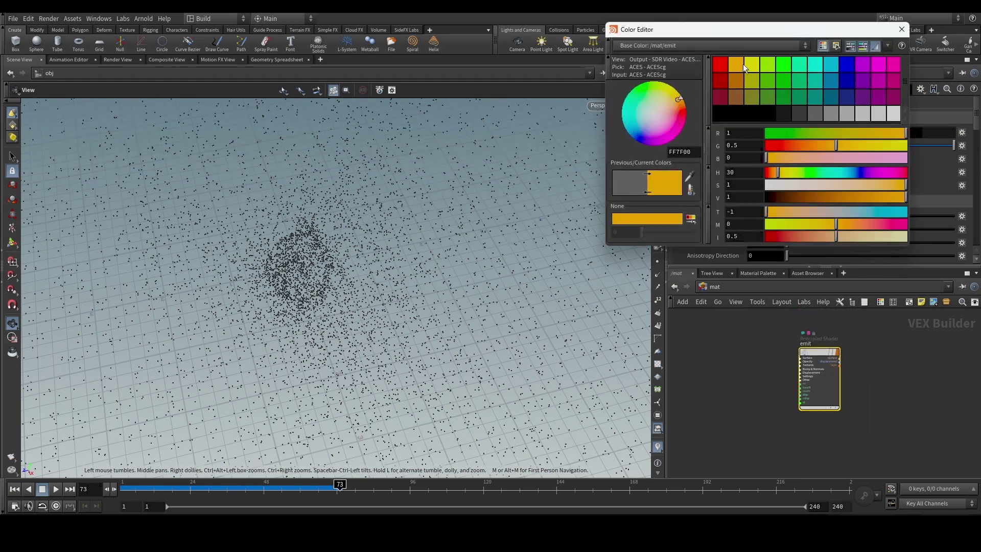
{"action": "left_click", "coordinate": [902, 29]}
{"action": "scroll", "coordinate": [701, 201], "scroll_direction": "down", "scroll_amount": 4}
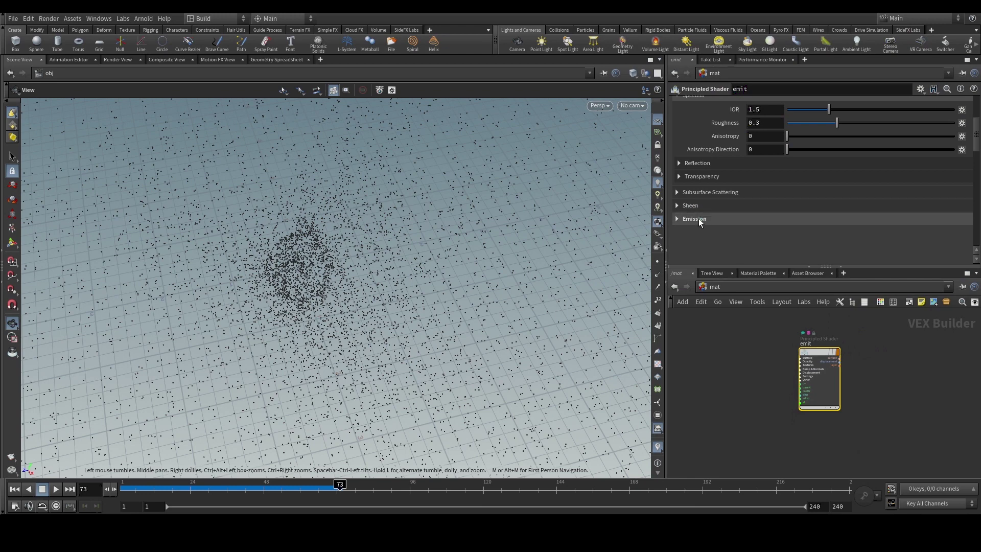
{"action": "left_click", "coordinate": [696, 219]}
{"action": "left_click", "coordinate": [758, 247]}
{"action": "left_click", "coordinate": [741, 63]}
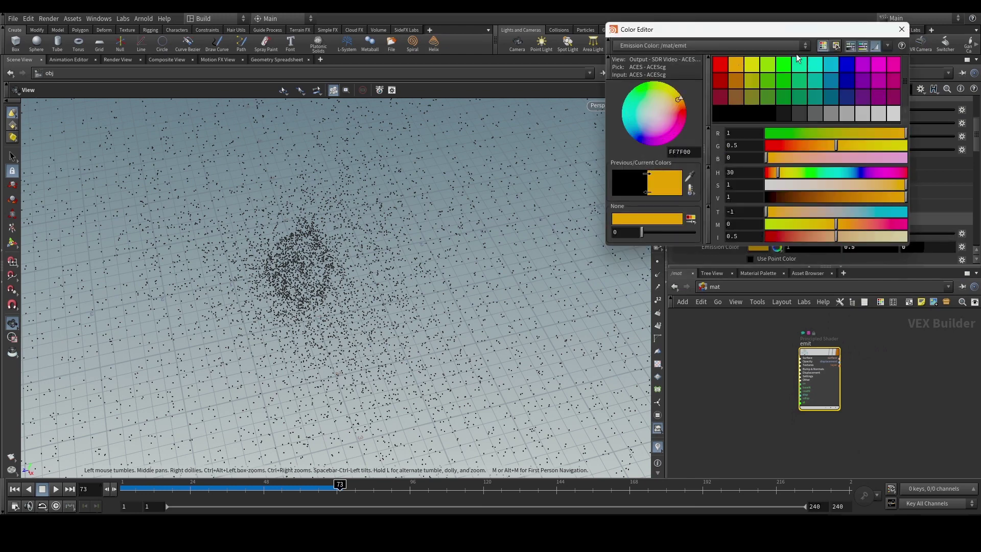
{"action": "left_click", "coordinate": [901, 29]}
{"action": "scroll", "coordinate": [741, 363], "scroll_direction": "down", "scroll_amount": 2}
Return to /obj and select the Curved_Motionblur object.
{"action": "left_click", "coordinate": [714, 290]}
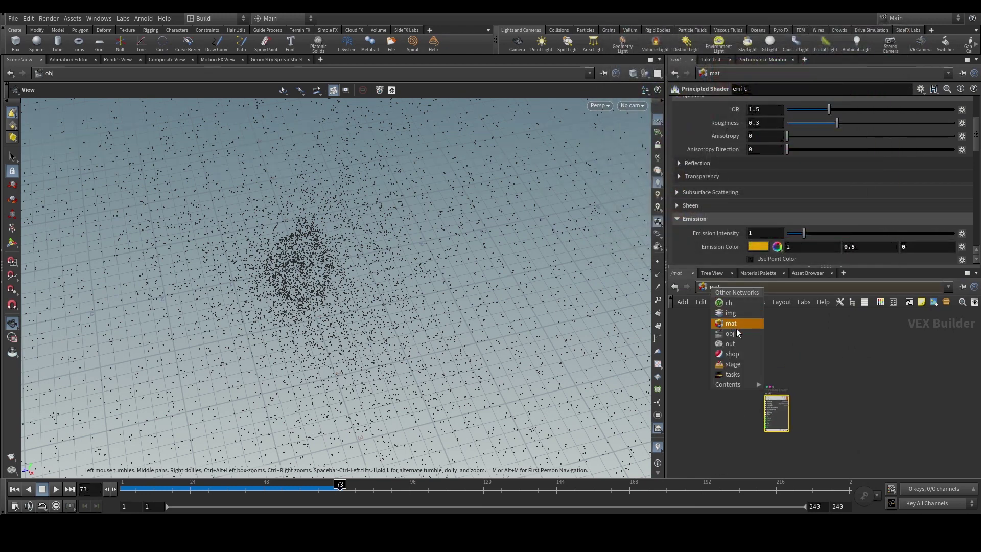
{"action": "left_click", "coordinate": [737, 333]}
{"action": "left_click_drag", "start_coordinate": [867, 405], "coordinate": [770, 346]}
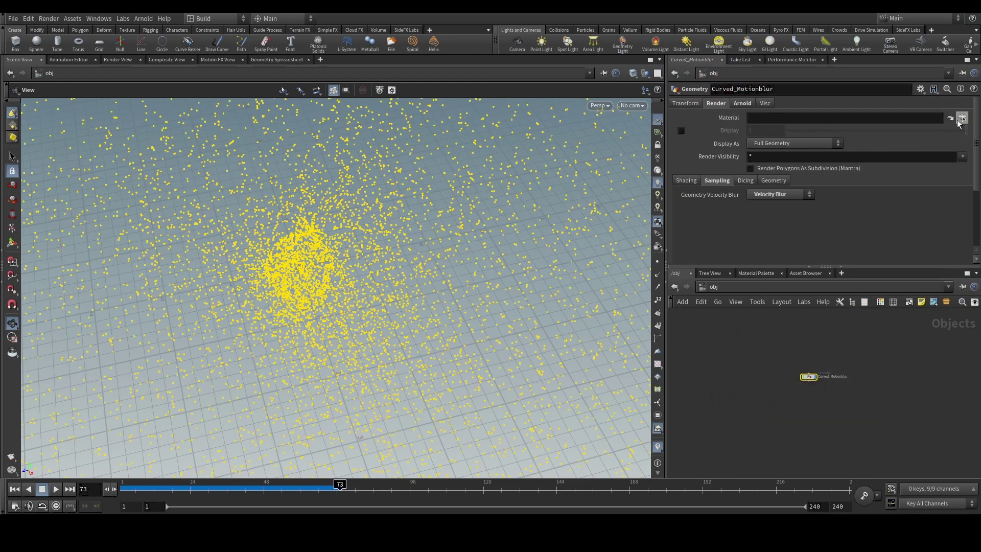
Assign /mat/emit as the Curved_Motionblur object's Material.
{"action": "left_click", "coordinate": [962, 117]}
{"action": "left_click", "coordinate": [864, 57]}
{"action": "left_click", "coordinate": [895, 66]}
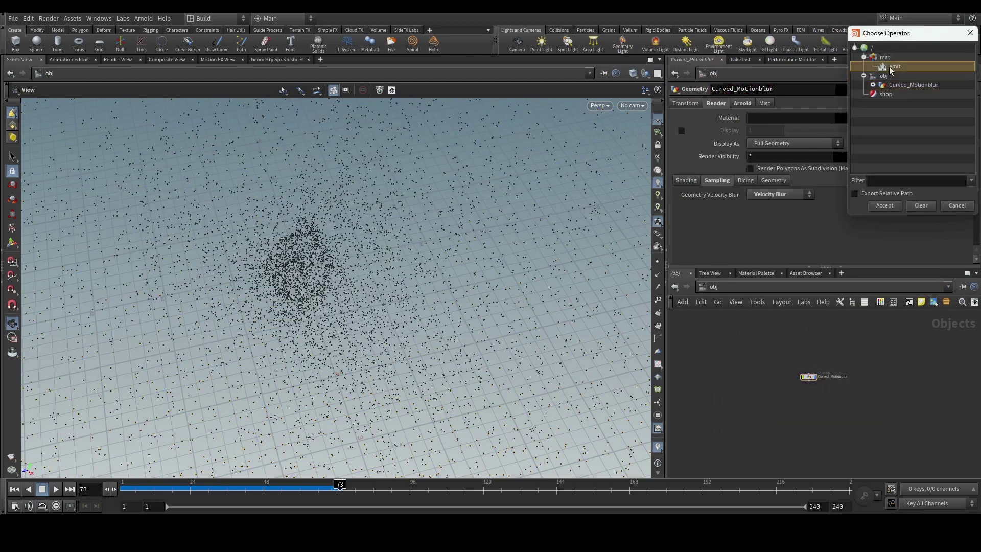
{"action": "left_click", "coordinate": [885, 206]}
{"action": "left_click_drag", "start_coordinate": [908, 340], "coordinate": [766, 404]}
{"action": "left_click", "coordinate": [719, 435]}
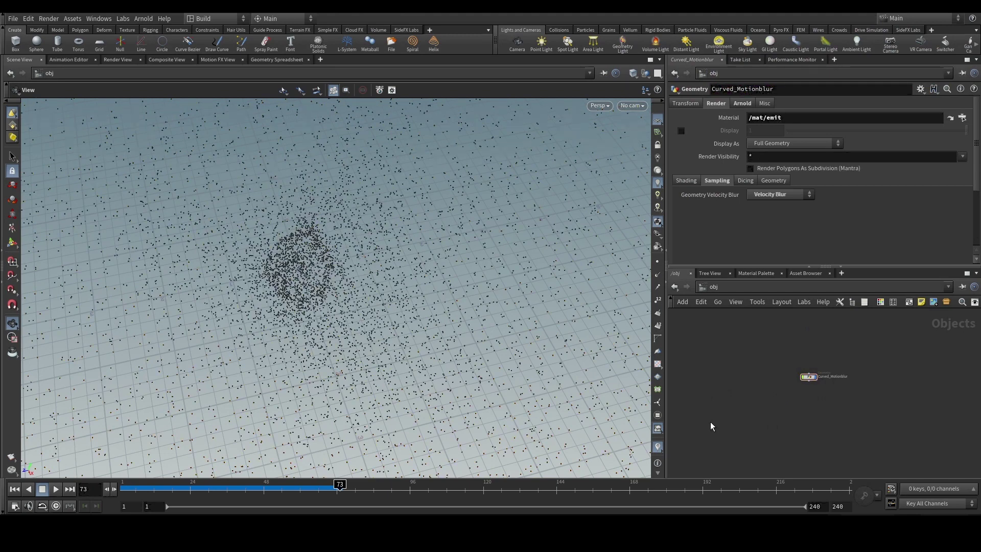
{"action": "left_click_drag", "start_coordinate": [881, 353], "coordinate": [718, 433]}
Create a camera, cam1, from the current viewport view.
{"action": "left_click", "coordinate": [118, 61]}
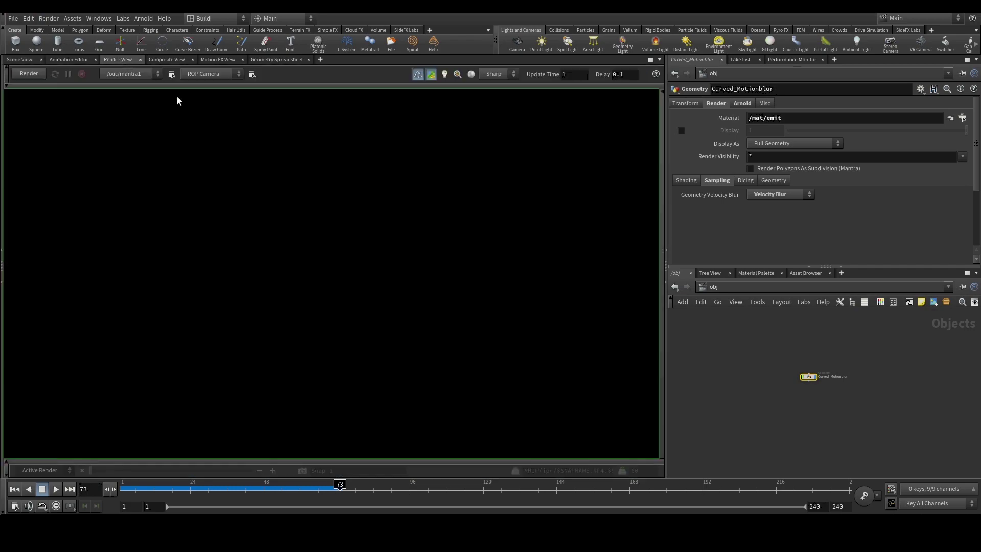
{"action": "left_click", "coordinate": [20, 59]}
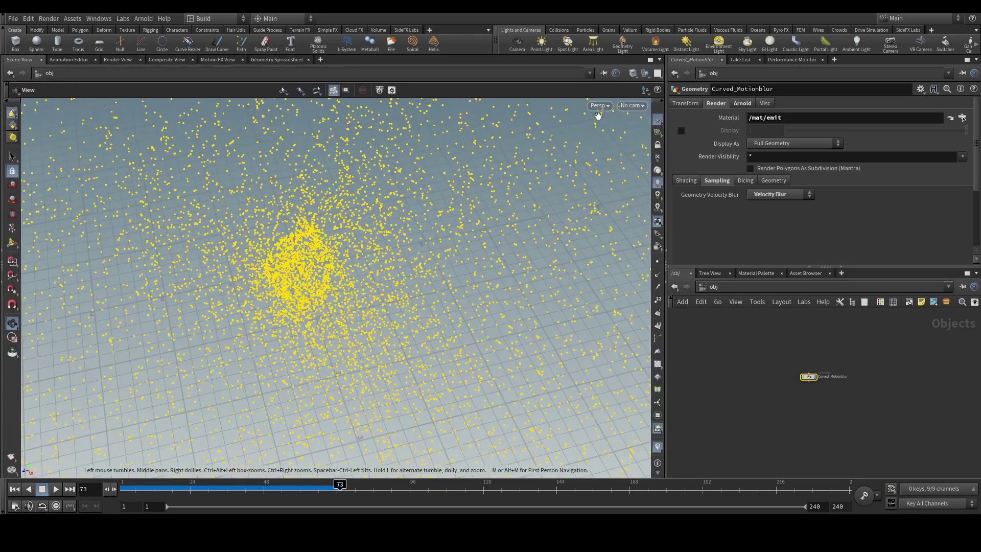
{"action": "left_click", "coordinate": [518, 43], "text": "ctrl"}
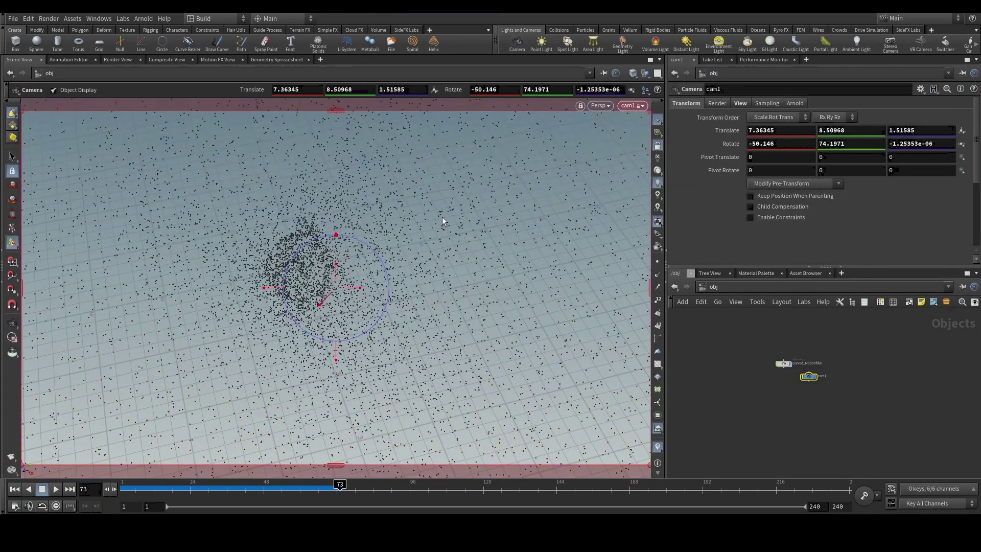
Render mantra1 through /obj/cam1 in the Render View.
{"action": "left_click", "coordinate": [117, 60]}
{"action": "left_click", "coordinate": [172, 74]}
{"action": "left_click", "coordinate": [216, 97]}
{"action": "left_click", "coordinate": [28, 73]}
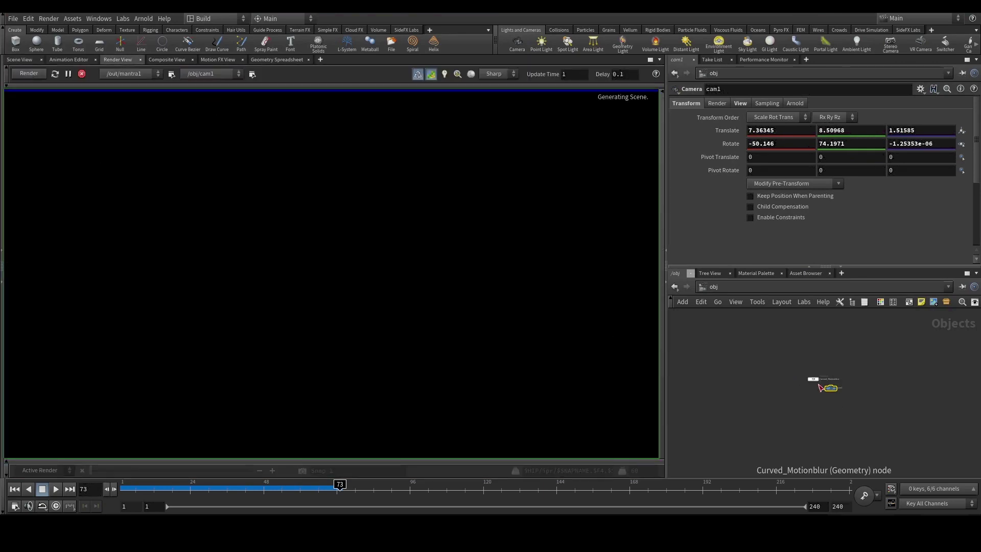
Move the cam1 node below the geometry object and dive into Curved_Motionblur.
{"action": "left_click_drag", "start_coordinate": [836, 390], "coordinate": [806, 413]}
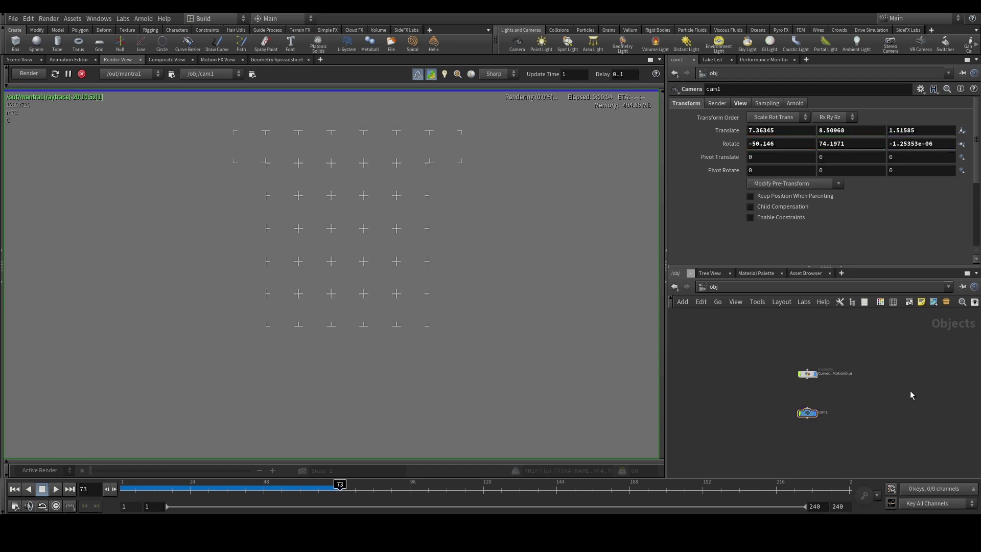
{"action": "scroll", "coordinate": [275, 335], "scroll_direction": "down", "scroll_amount": 3}
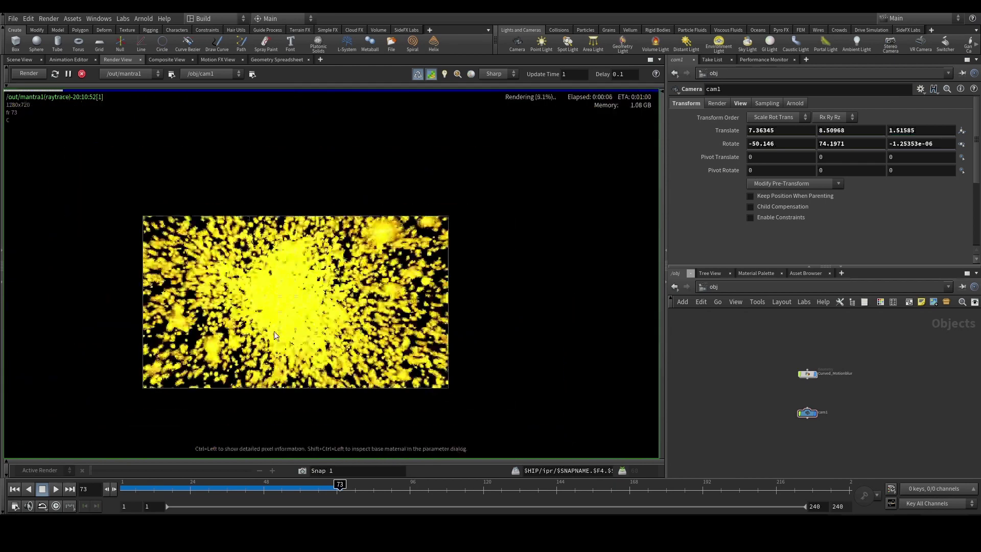
{"action": "scroll", "coordinate": [274, 336], "scroll_direction": "up", "scroll_amount": 3}
{"action": "double_click", "coordinate": [809, 374]}
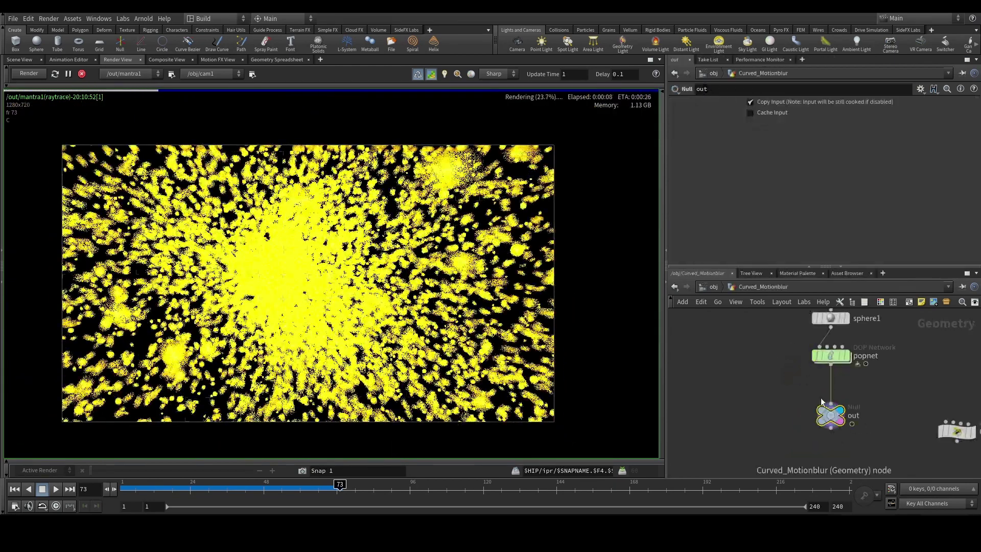
Insert an Attribute Wrangle between popnet and out with VEXpression 'f@pscale = 0.01;'.
{"action": "key", "text": "Tab"}
{"action": "type", "text": "at wra"}
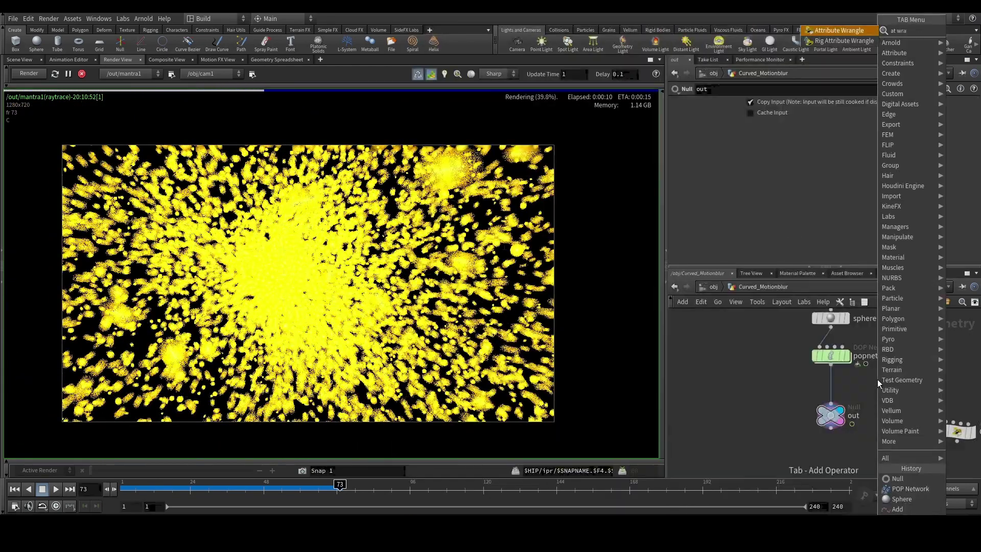
{"action": "key", "text": "Return"}
{"action": "left_click", "coordinate": [827, 385]}
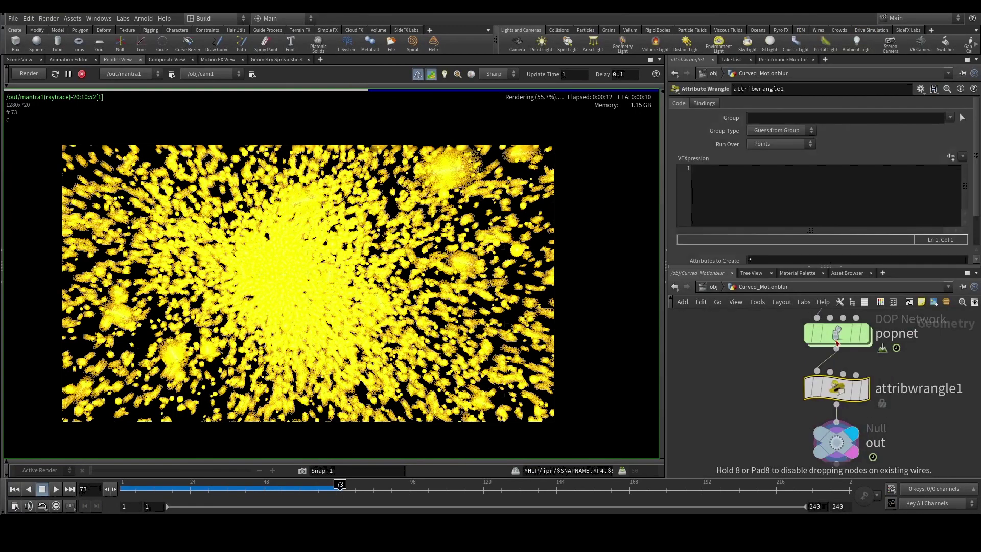
{"action": "left_click", "coordinate": [755, 211]}
{"action": "type", "text": "F@"}
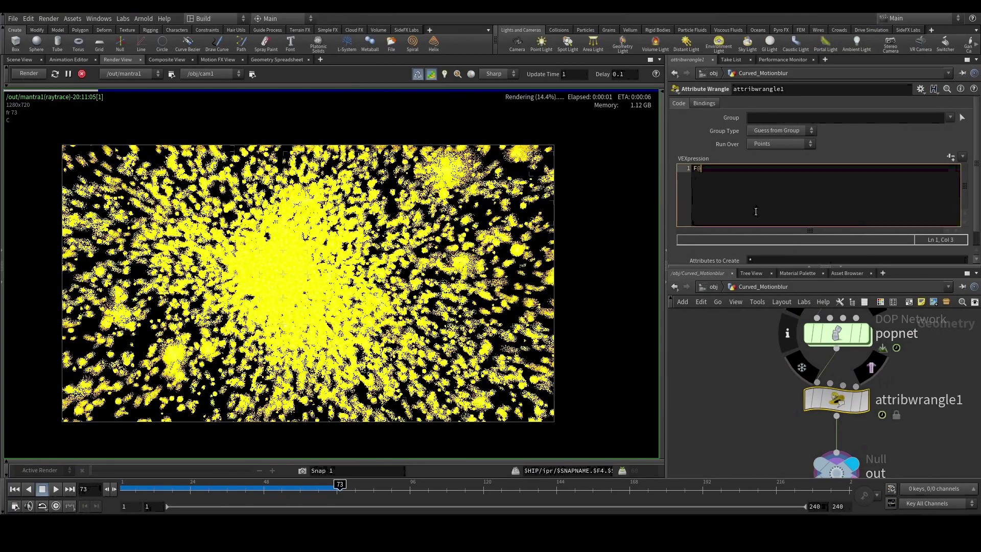
{"action": "type", "text": "PSCALE"}
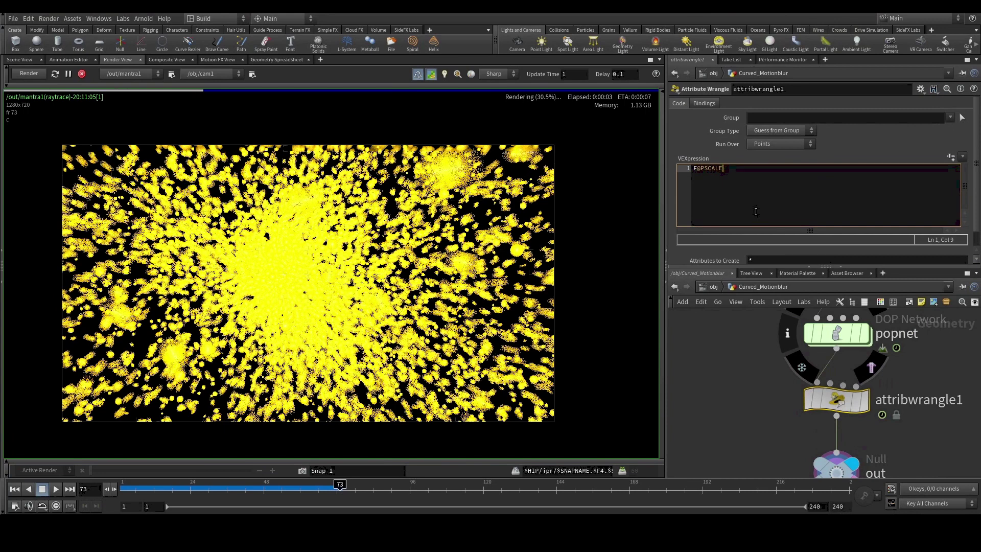
{"action": "key", "text": "BackSpace"}
{"action": "key", "text": "BackSpace"}
{"action": "key", "text": "BackSpace"}
{"action": "key", "text": "BackSpace"}
{"action": "key", "text": "BackSpace"}
{"action": "key", "text": "BackSpace"}
{"action": "key", "text": "BackSpace"}
{"action": "key", "text": "BackSpace"}
{"action": "type", "text": "f@pscale "}
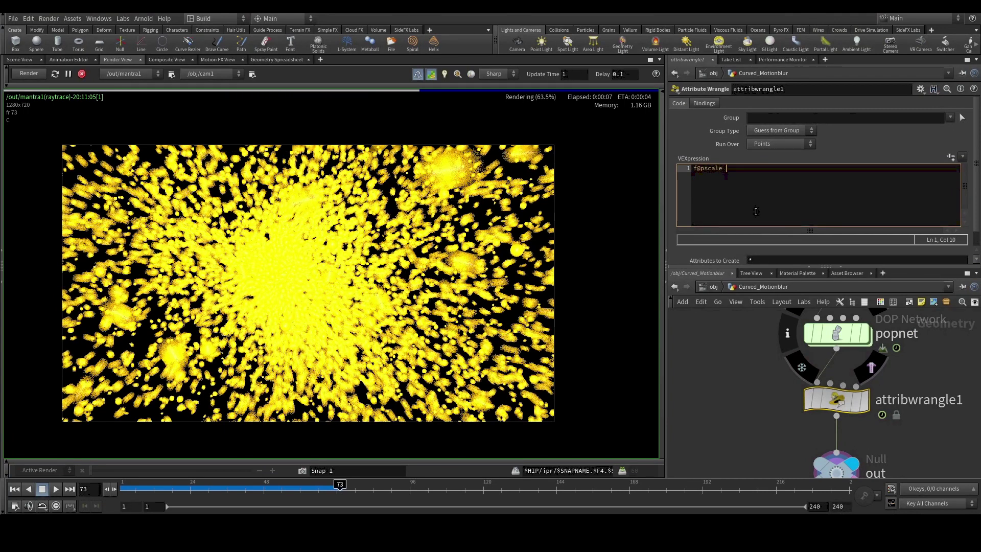
{"action": "type", "text": "= 0.01;"}
{"action": "left_click", "coordinate": [735, 343]}
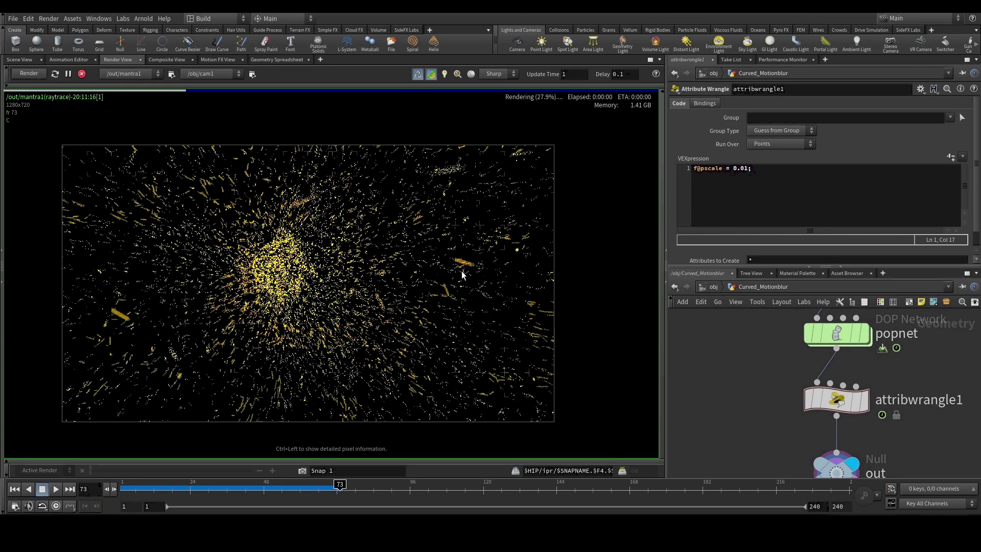
Zoom around the Render View to inspect the fine yellow motion-blur streaks at frame 56.
{"action": "scroll", "coordinate": [71, 275], "scroll_direction": "up", "scroll_amount": 2}
{"action": "scroll", "coordinate": [71, 274], "scroll_direction": "up", "scroll_amount": 3}
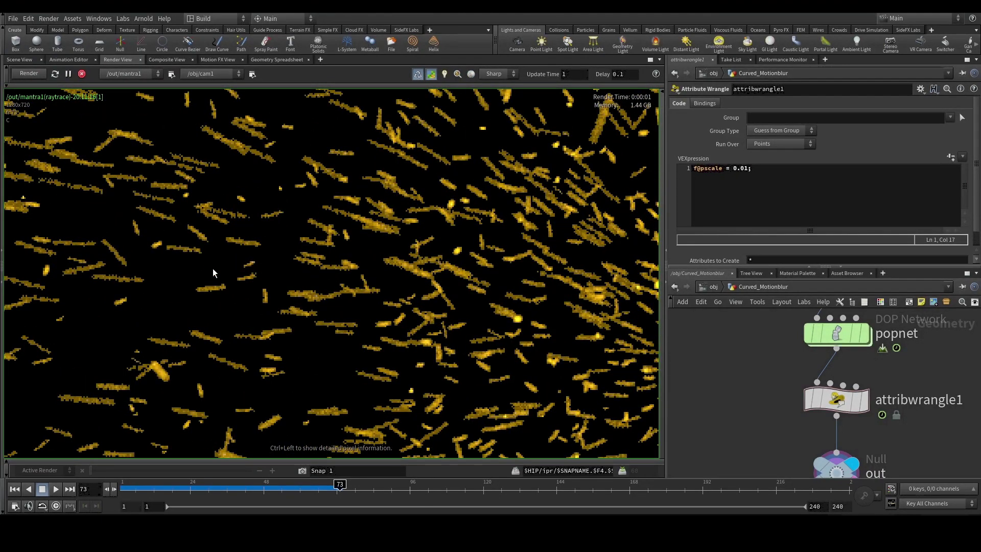
{"action": "scroll", "coordinate": [213, 268], "scroll_direction": "down", "scroll_amount": 5}
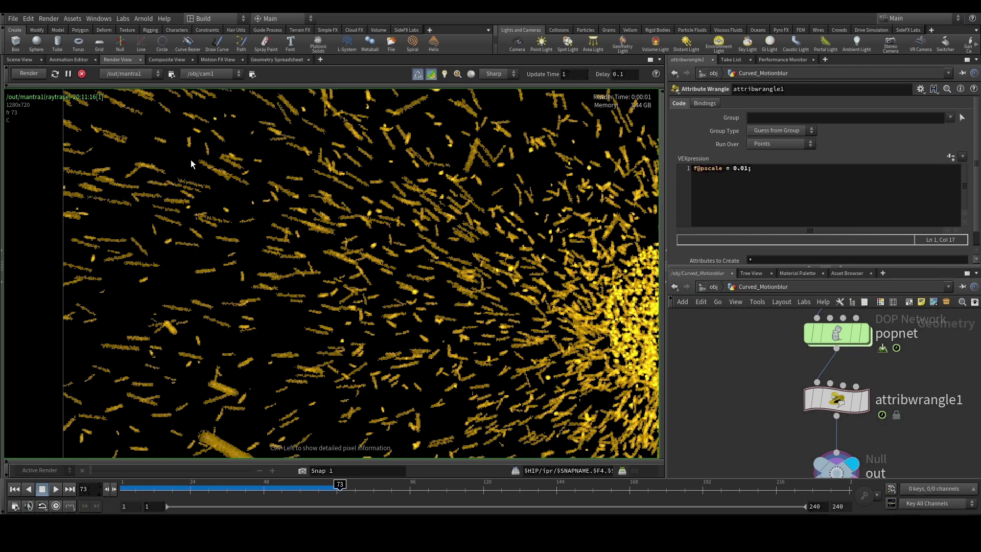
{"action": "scroll", "coordinate": [94, 235], "scroll_direction": "up", "scroll_amount": 2}
{"action": "scroll", "coordinate": [188, 292], "scroll_direction": "down", "scroll_amount": 3}
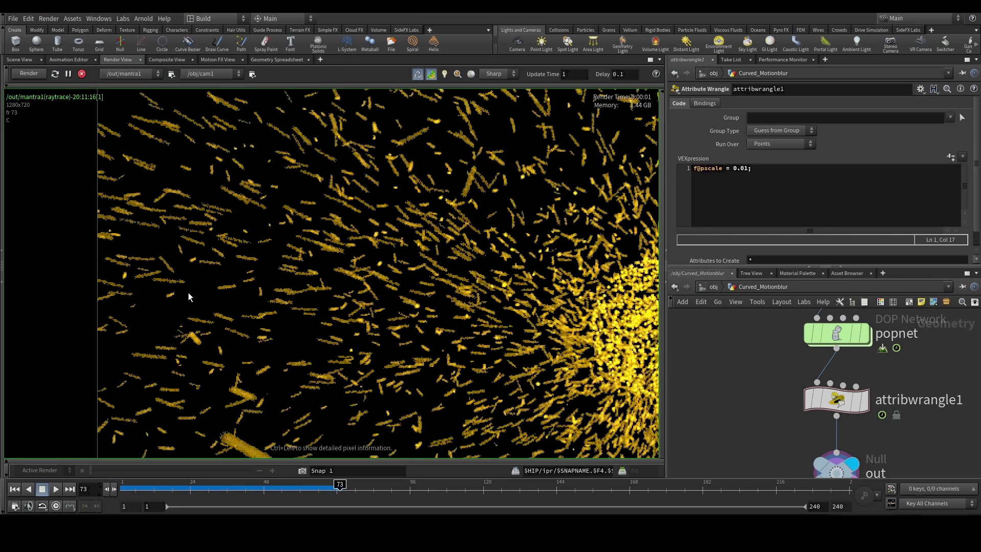
{"action": "scroll", "coordinate": [256, 321], "scroll_direction": "down", "scroll_amount": 1}
{"action": "scroll", "coordinate": [256, 320], "scroll_direction": "down", "scroll_amount": 1}
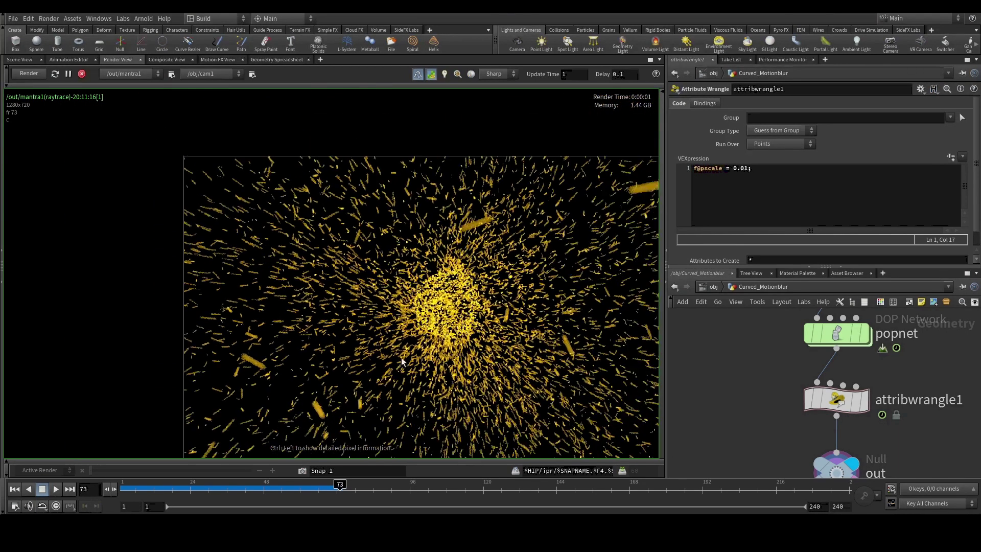
{"action": "scroll", "coordinate": [721, 423], "scroll_direction": "down", "scroll_amount": 2}
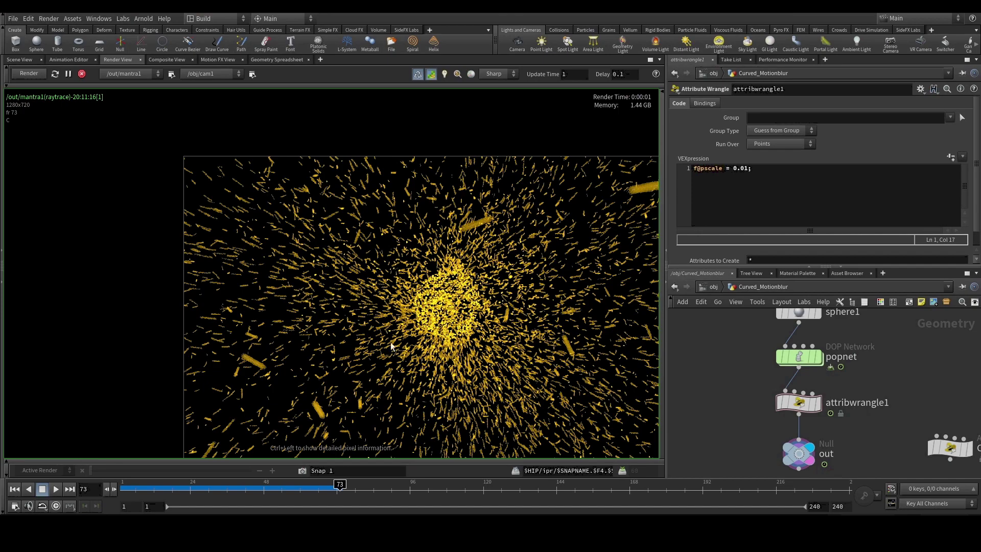
{"action": "scroll", "coordinate": [583, 314], "scroll_direction": "down", "scroll_amount": 1}
{"action": "scroll", "coordinate": [573, 281], "scroll_direction": "up", "scroll_amount": 5}
{"action": "scroll", "coordinate": [557, 245], "scroll_direction": "down", "scroll_amount": 2}
{"action": "scroll", "coordinate": [538, 233], "scroll_direction": "up", "scroll_amount": 2}
{"action": "scroll", "coordinate": [536, 224], "scroll_direction": "down", "scroll_amount": 2}
{"action": "scroll", "coordinate": [532, 209], "scroll_direction": "up", "scroll_amount": 2}
{"action": "scroll", "coordinate": [532, 210], "scroll_direction": "down", "scroll_amount": 2}
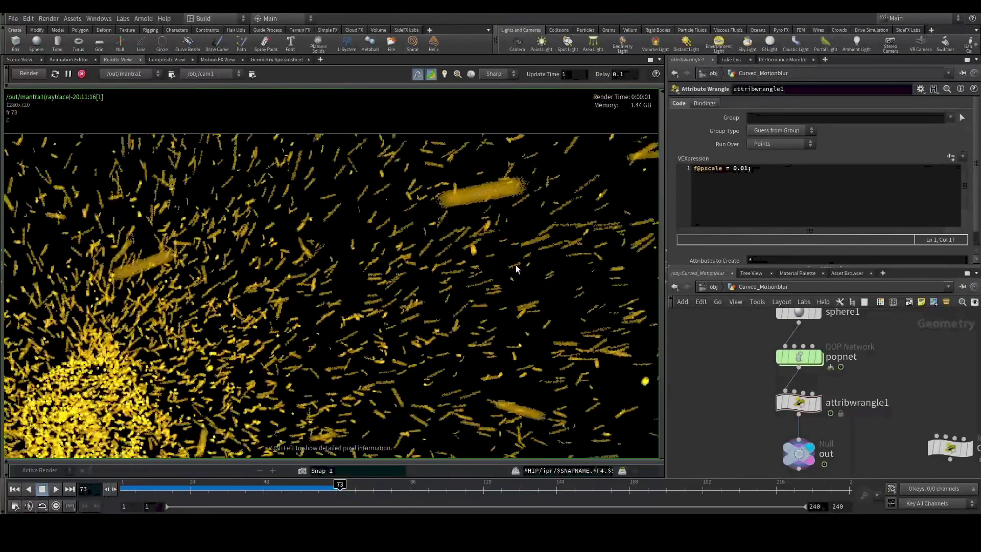
{"action": "scroll", "coordinate": [475, 270], "scroll_direction": "down", "scroll_amount": 1}
{"action": "scroll", "coordinate": [476, 269], "scroll_direction": "down", "scroll_amount": 2}
{"action": "scroll", "coordinate": [460, 317], "scroll_direction": "down", "scroll_amount": 1}
{"action": "scroll", "coordinate": [453, 337], "scroll_direction": "up", "scroll_amount": 2}
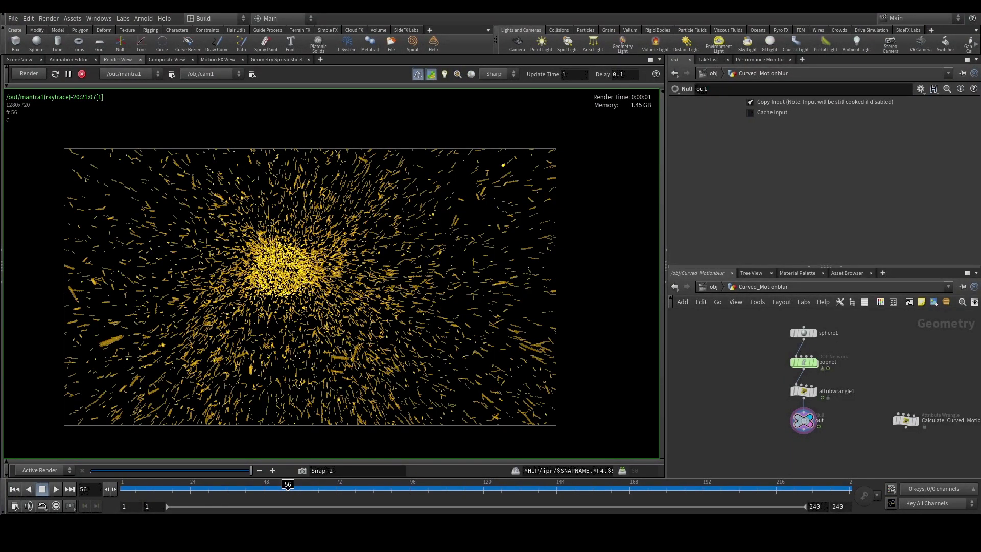
{"action": "scroll", "coordinate": [715, 394], "scroll_direction": "down", "scroll_amount": 1}
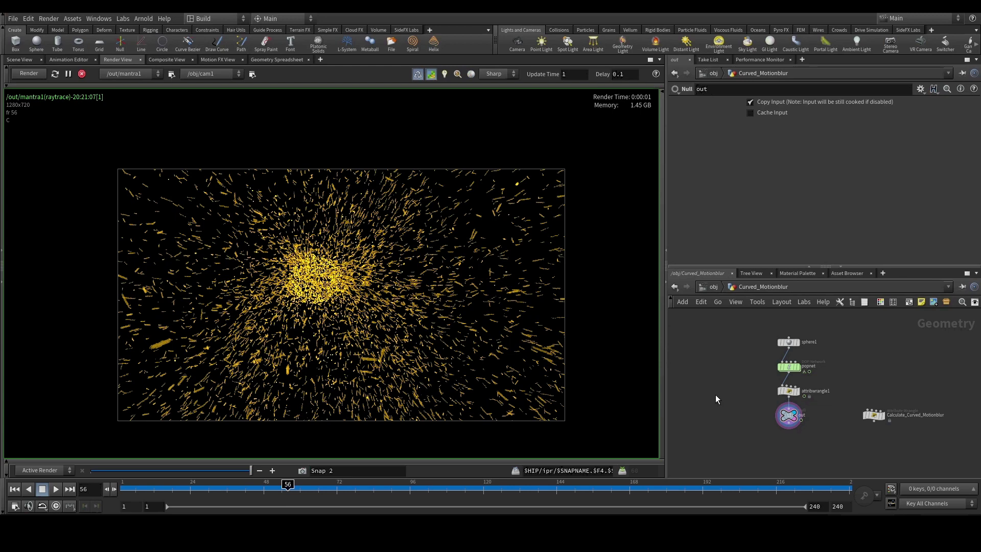
Return to the 3D Scene View showing the frame-56 particle cloud.
{"action": "scroll", "coordinate": [652, 389], "scroll_direction": "down", "scroll_amount": 1}
{"action": "scroll", "coordinate": [713, 363], "scroll_direction": "down", "scroll_amount": 1}
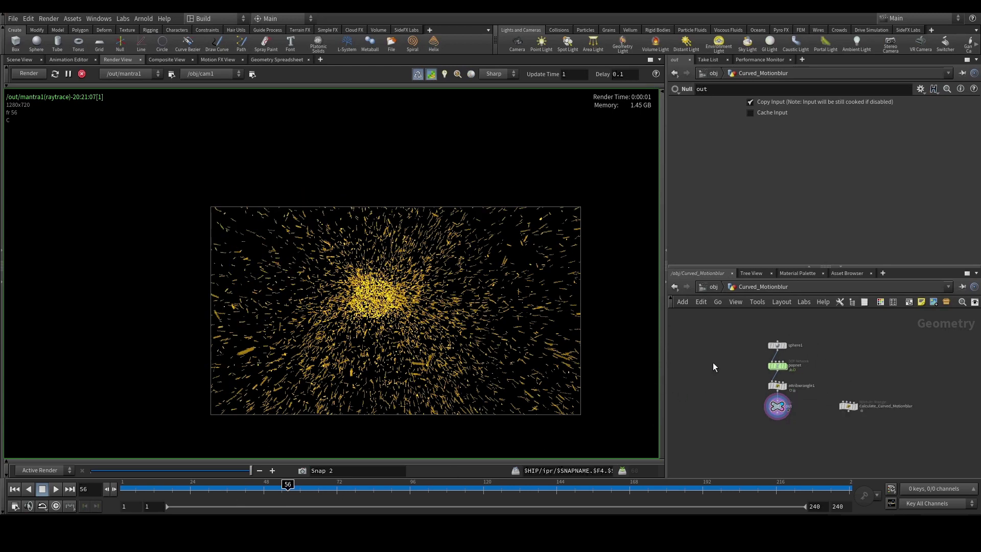
{"action": "left_click", "coordinate": [26, 59]}
Select the Calculate_Curved_Motionblur node and search the node-creation menu for 'add'.
{"action": "scroll", "coordinate": [756, 406], "scroll_direction": "up", "scroll_amount": 1}
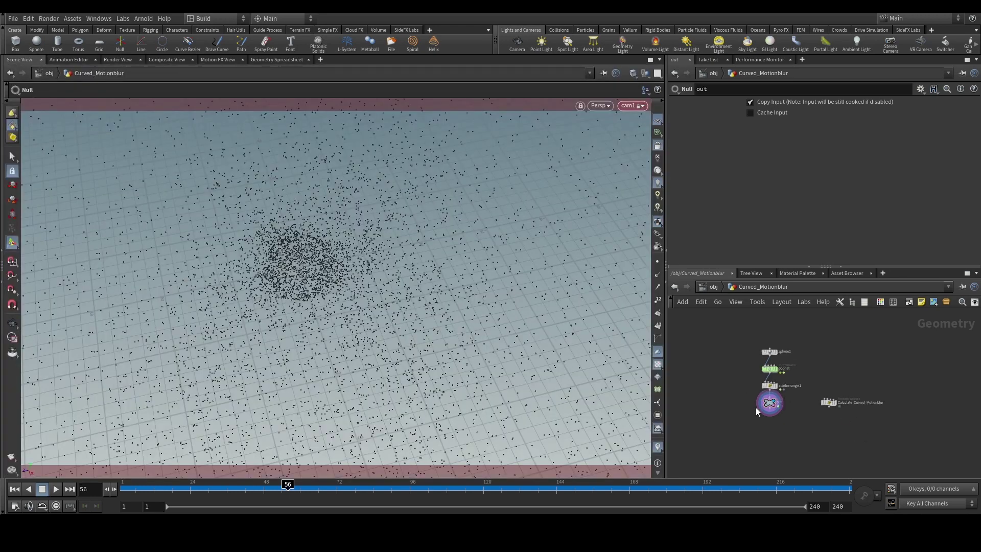
{"action": "left_click_drag", "start_coordinate": [910, 392], "coordinate": [829, 415]}
{"action": "scroll", "coordinate": [737, 391], "scroll_direction": "down", "scroll_amount": 2}
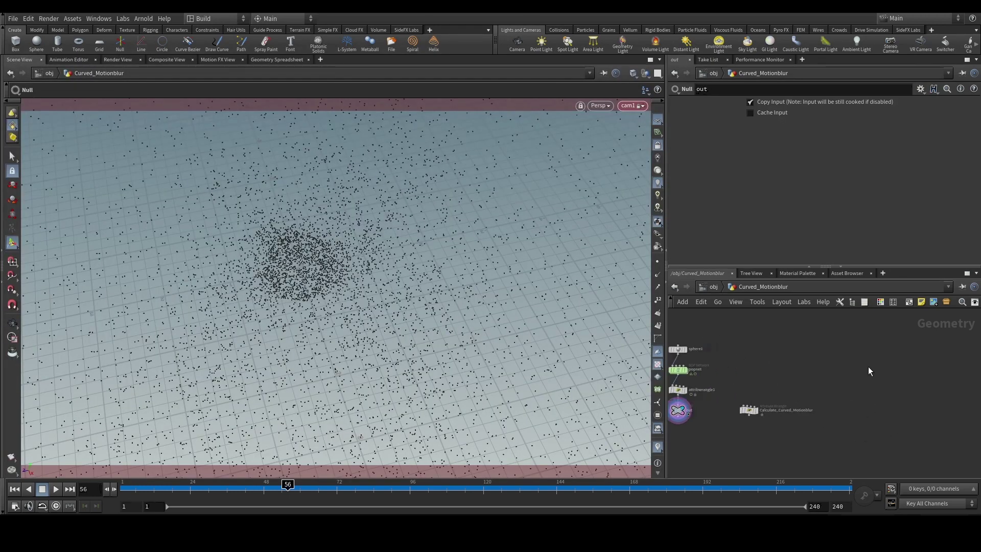
{"action": "key", "text": "Tab"}
{"action": "type", "text": "add"}
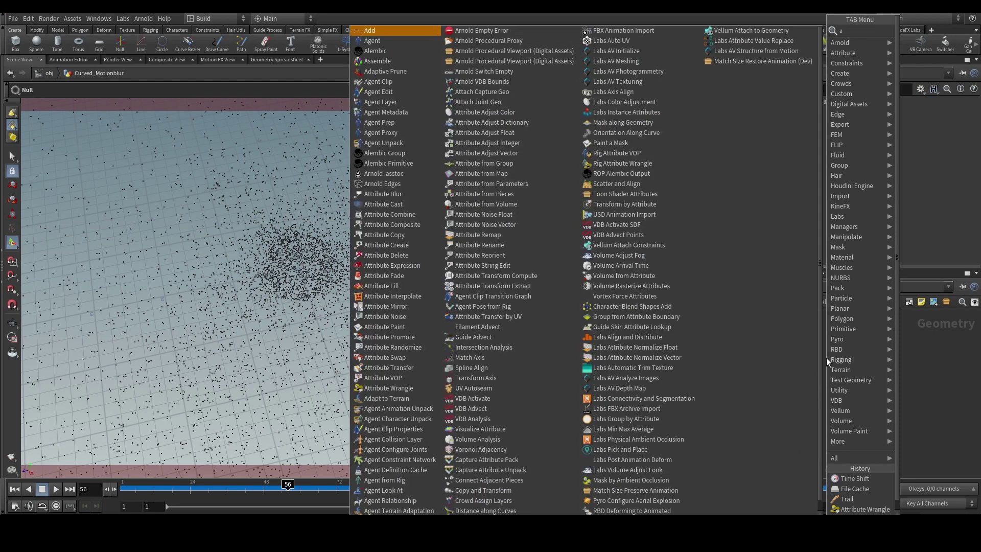